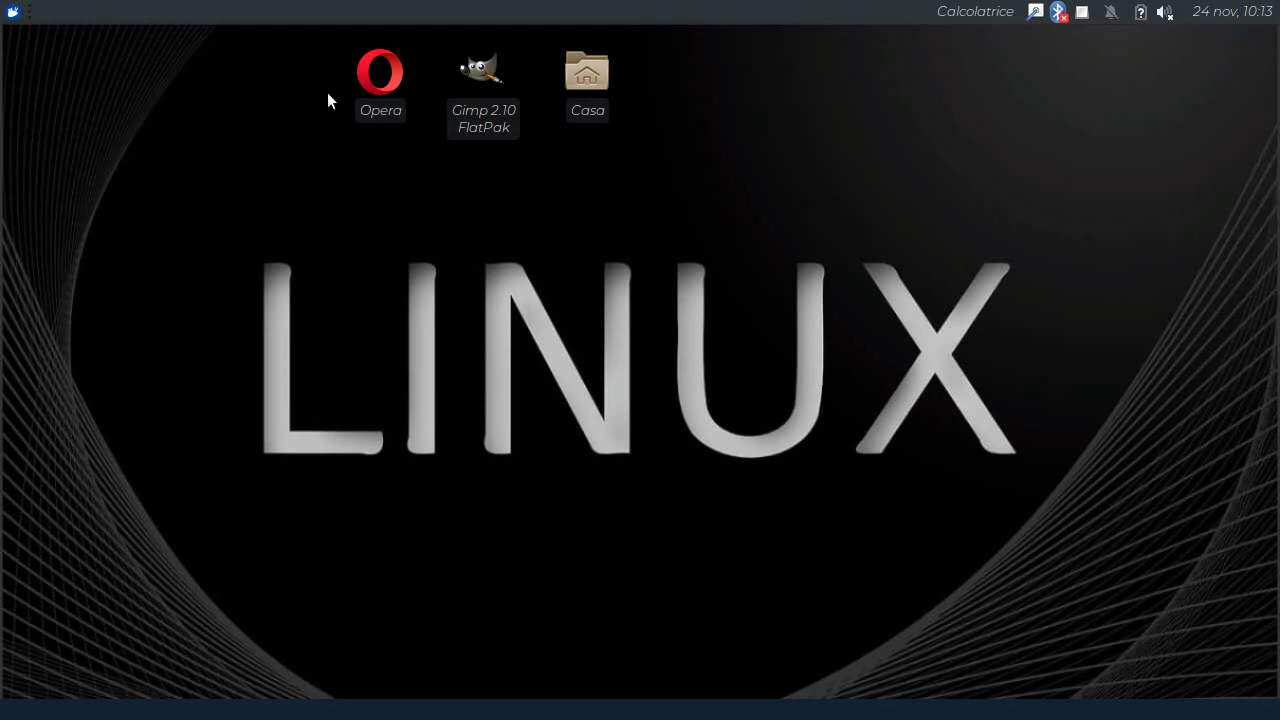
Open the Whisker Menu and show the Ufficio category with the LibreOffice 6.3 apps.
left_click(12, 14)
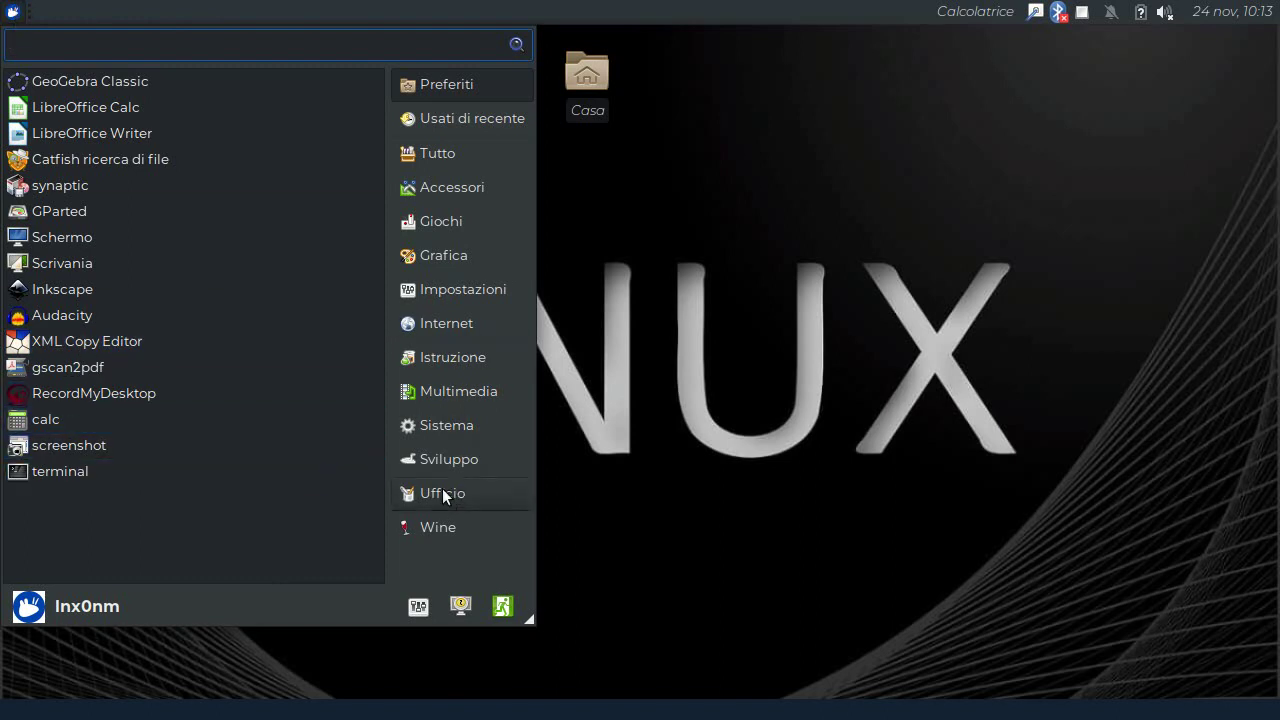
left_click(435, 496)
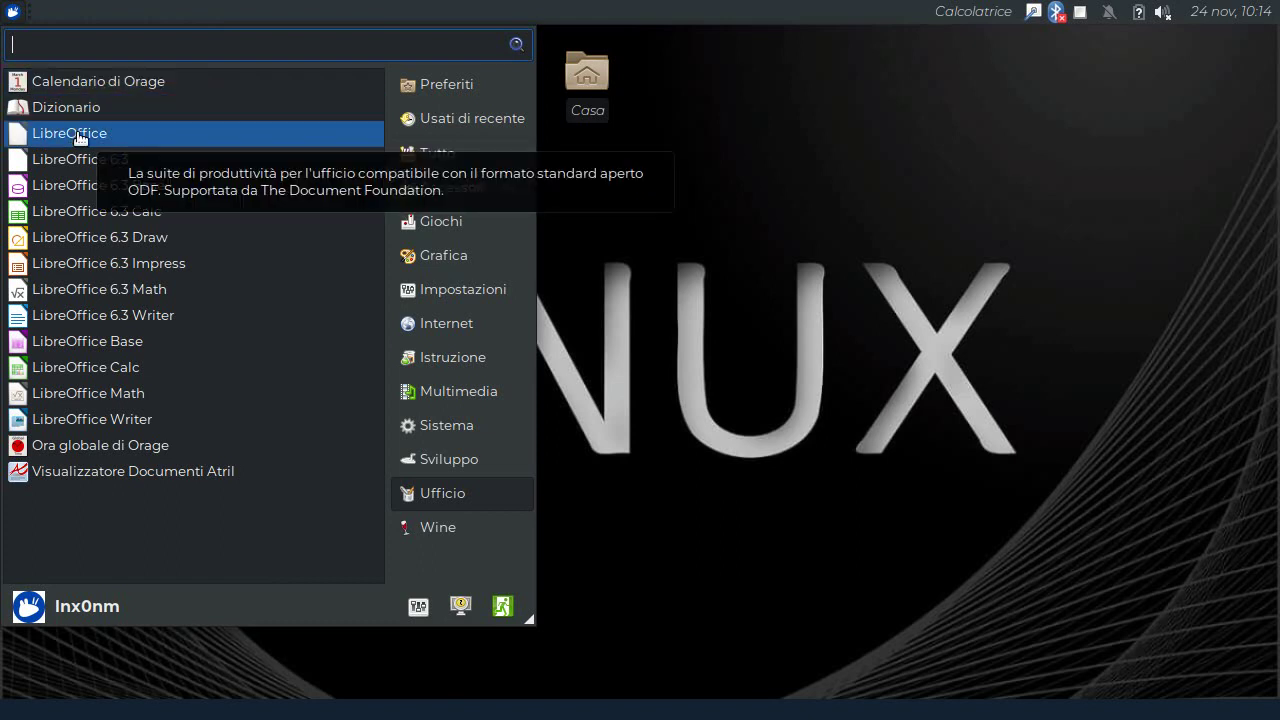
Launch LibreOffice, create a new Documento Writer, and collapse the Stili sidebar deck.
left_click(80, 138)
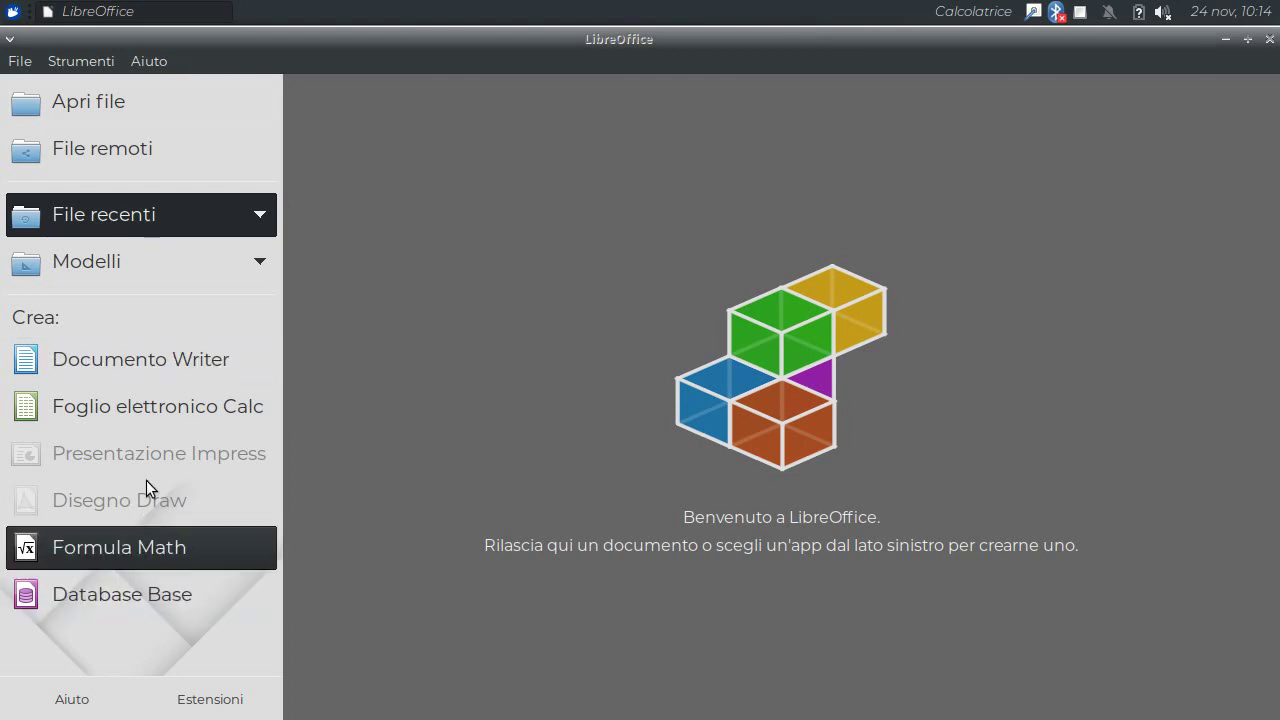
left_click(163, 357)
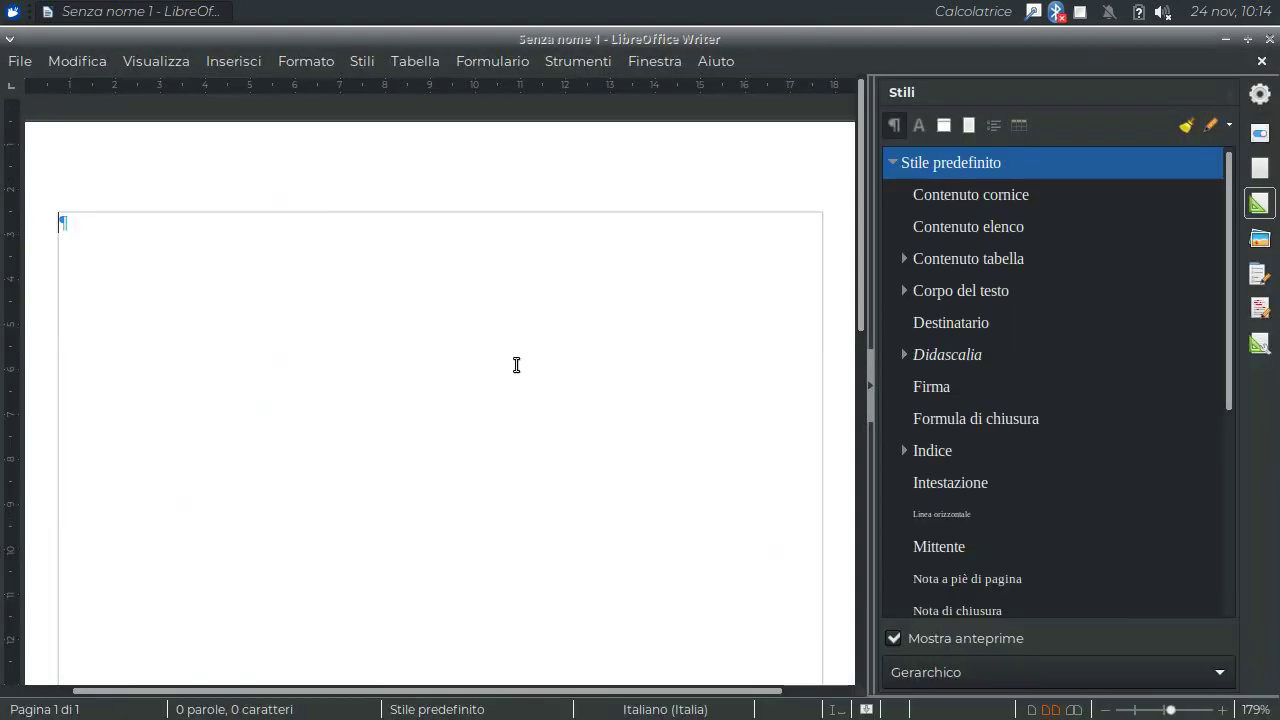
left_click(1261, 91)
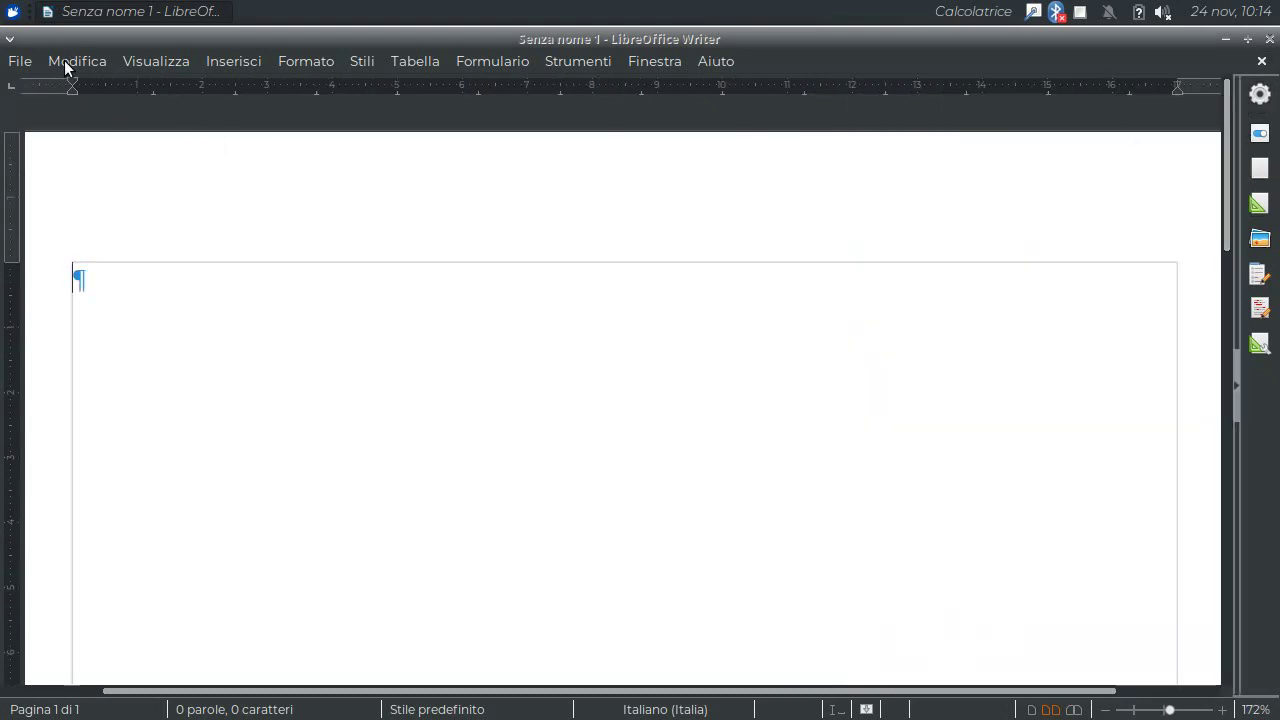
Look through the Modifica, Visualizza and Inserisci menus without choosing anything.
left_click(63, 65)
left_click(80, 60)
left_click(165, 55)
left_click(86, 48)
left_click(232, 57)
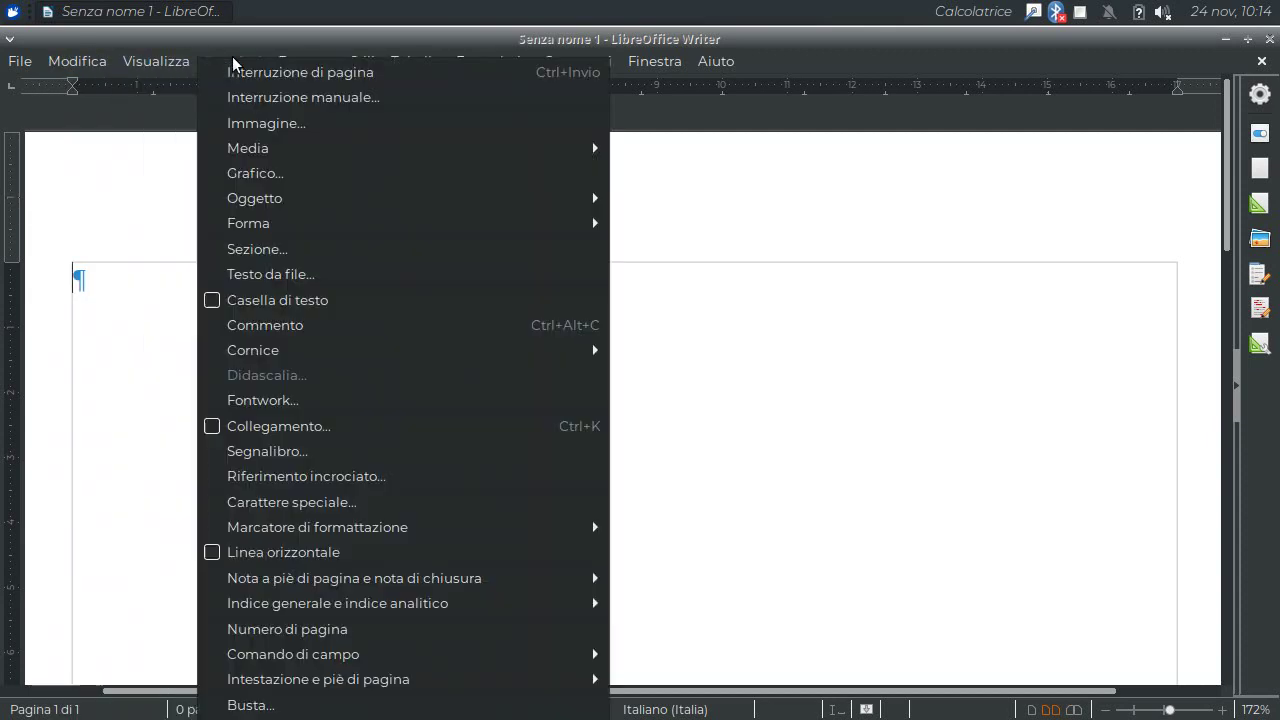
left_click(238, 55)
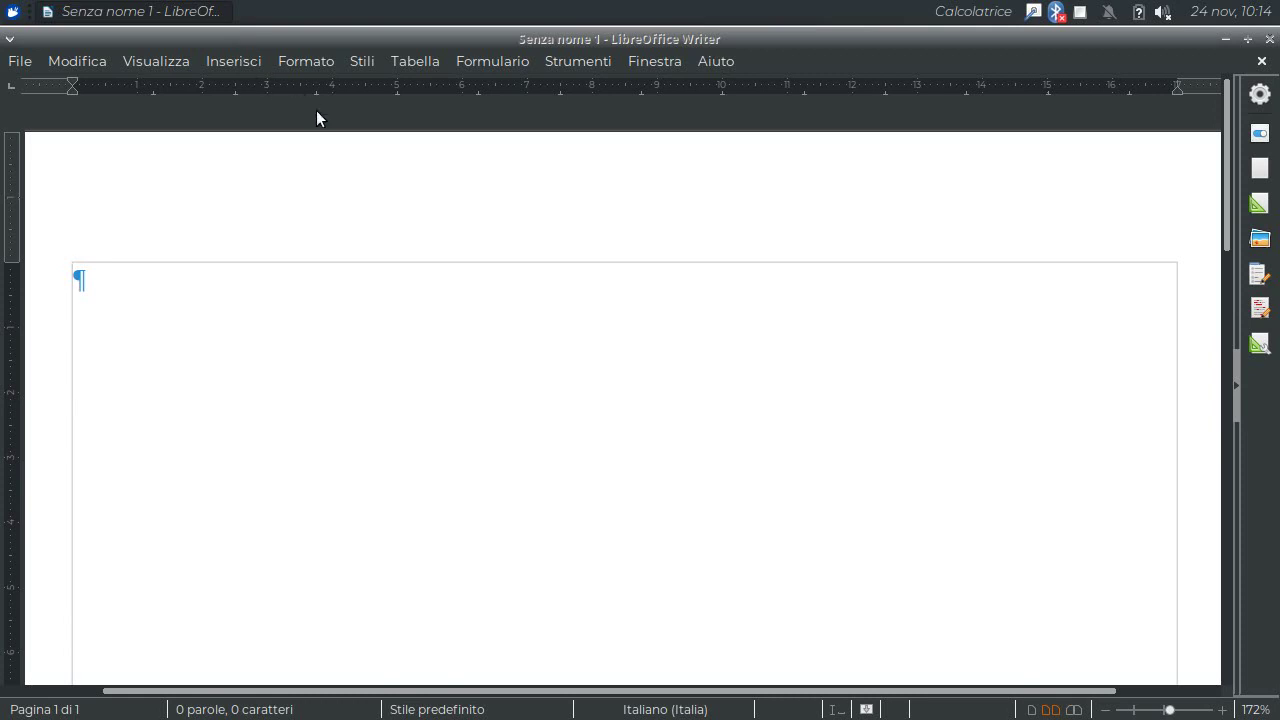
left_click(713, 64)
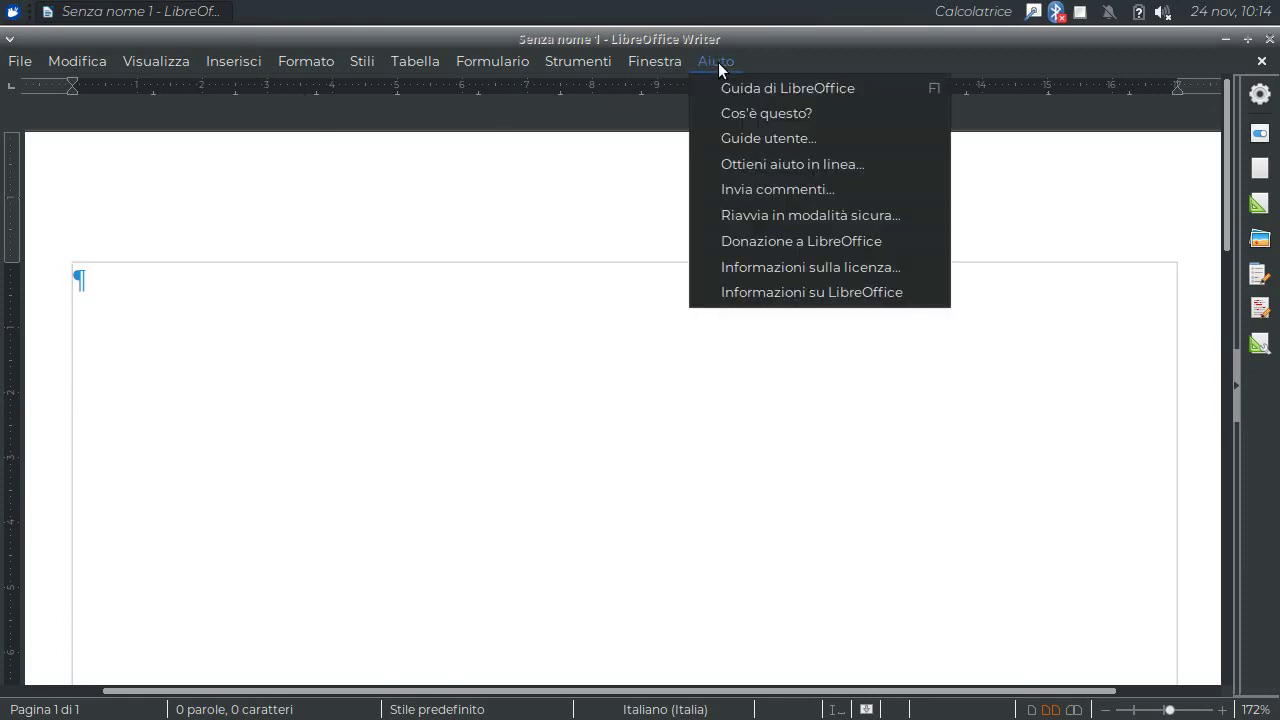
left_click(751, 297)
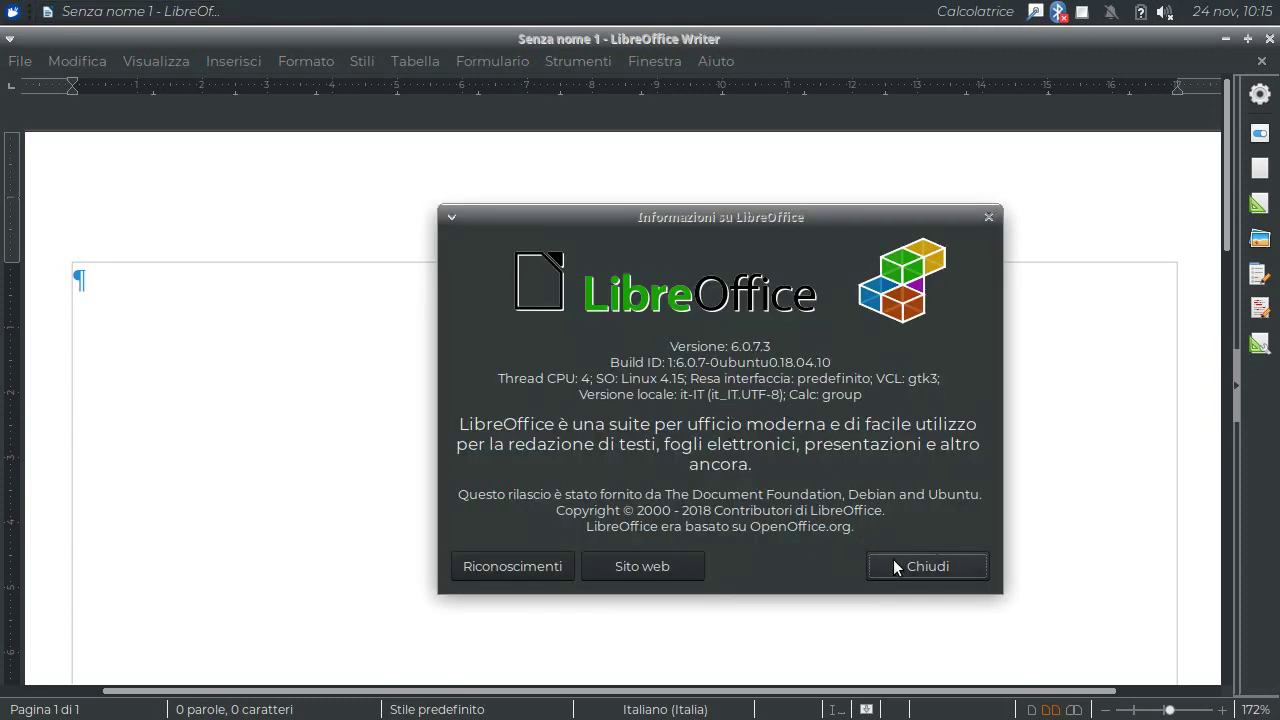
left_click(894, 564)
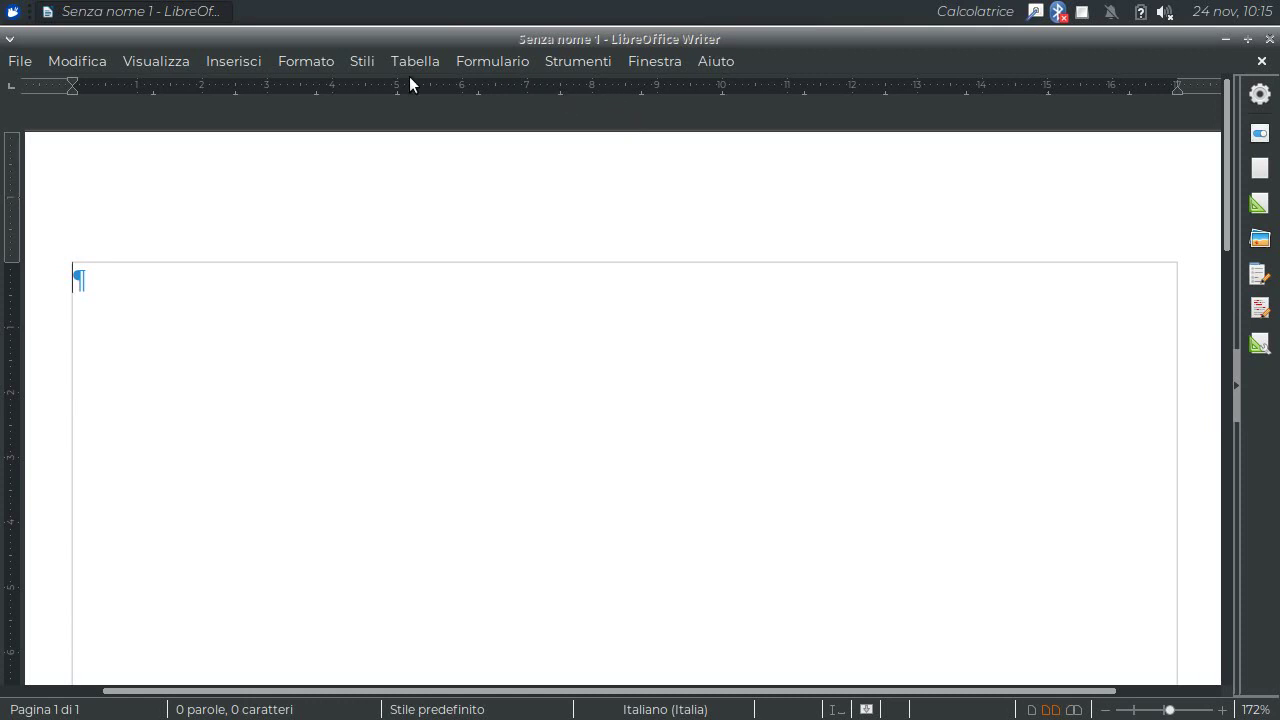
Browse the Visualizza, Inserisci and Formato menus.
left_click(150, 60)
left_click(230, 60)
left_click(285, 33)
left_click(298, 66)
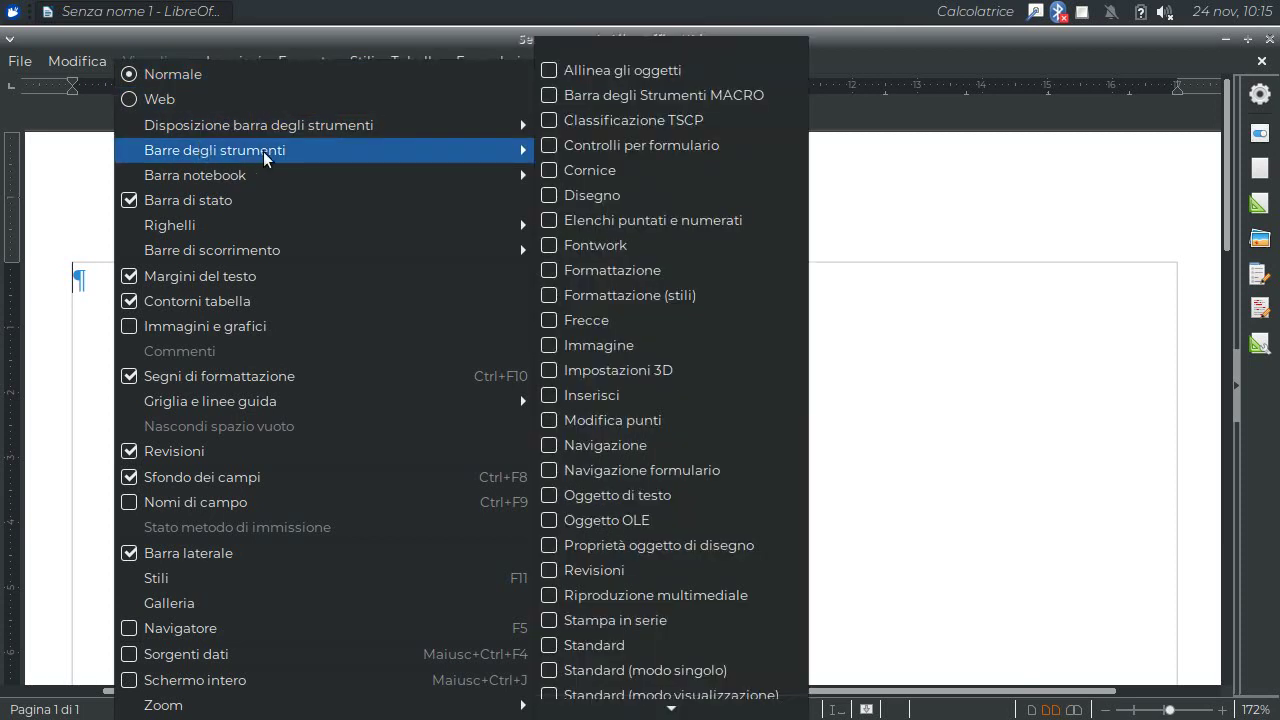
mouse_move(260, 150)
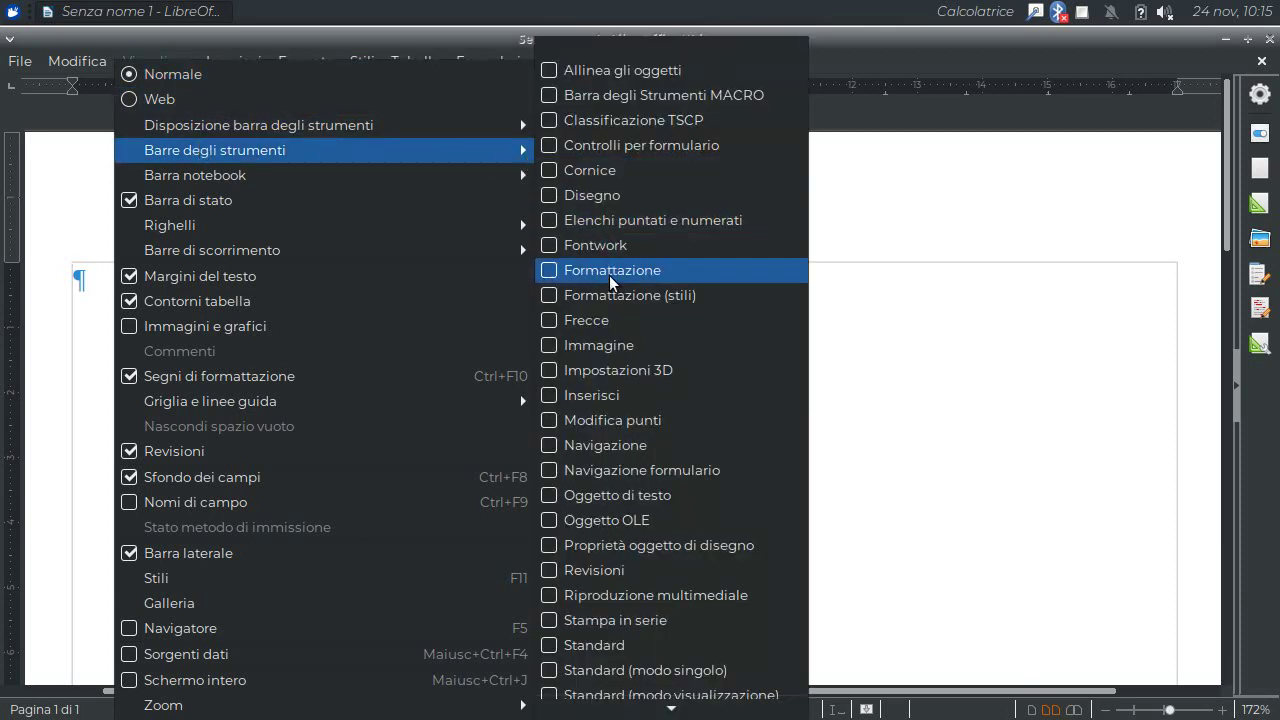
Turn on the Standard toolbar, then reset the toolbars with Barre degli strumenti > Ripristina.
scroll(612, 600, "down", 3)
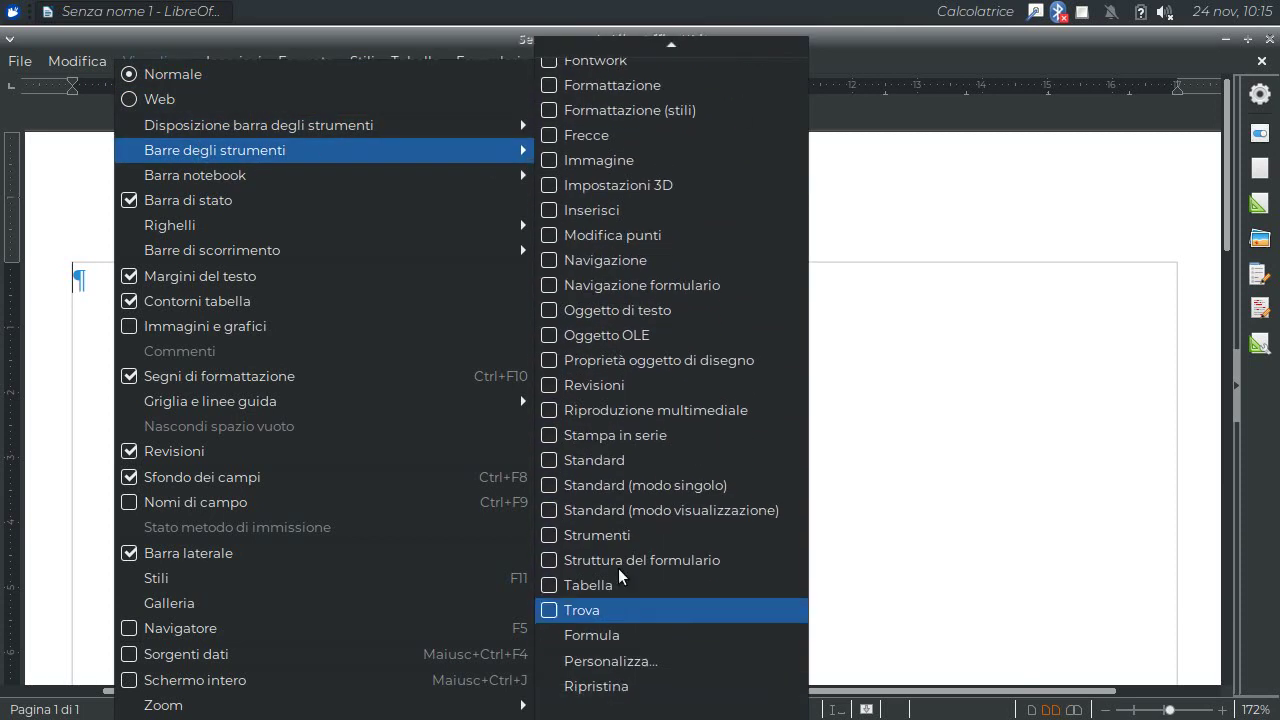
left_click(609, 462)
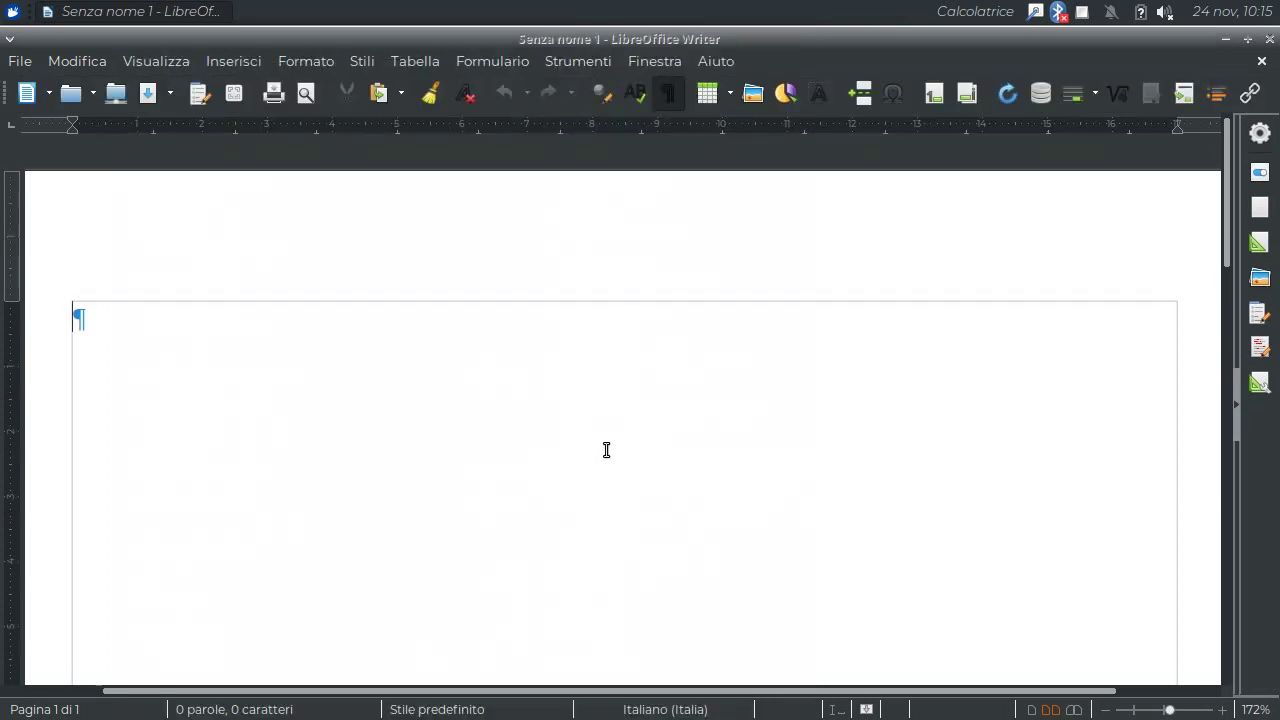
left_click(163, 59)
mouse_move(214, 150)
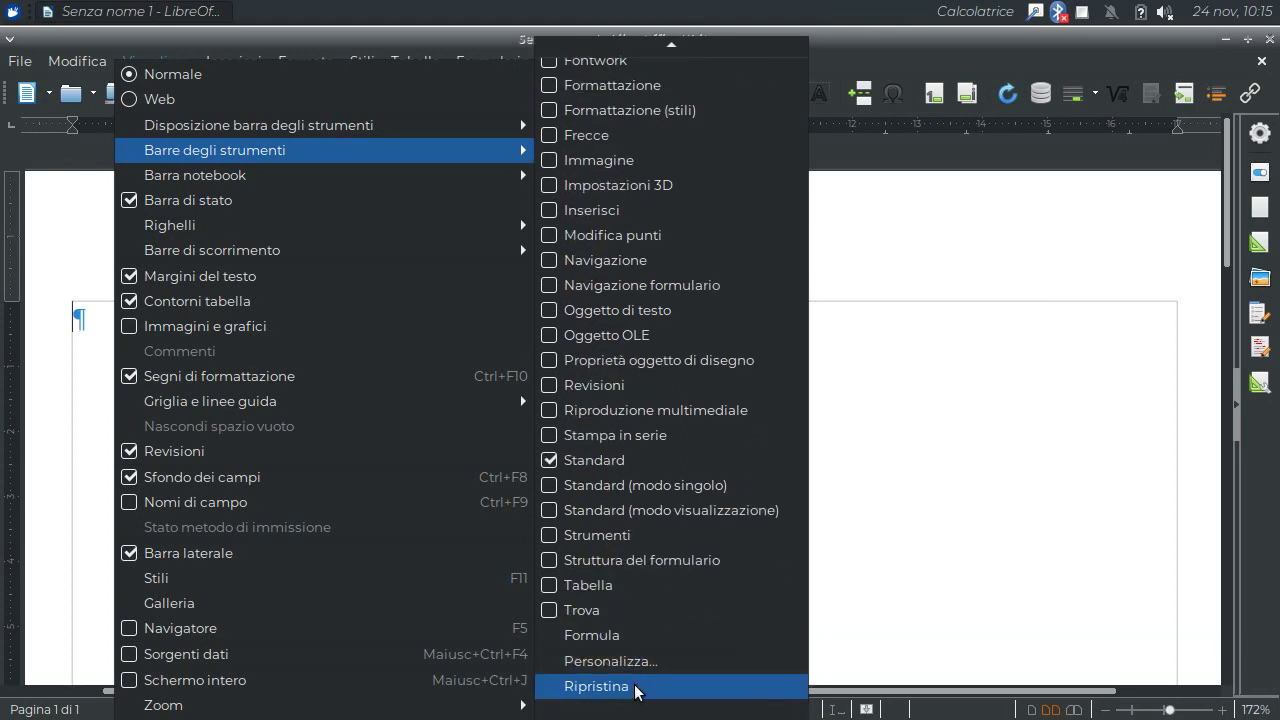
left_click(606, 535)
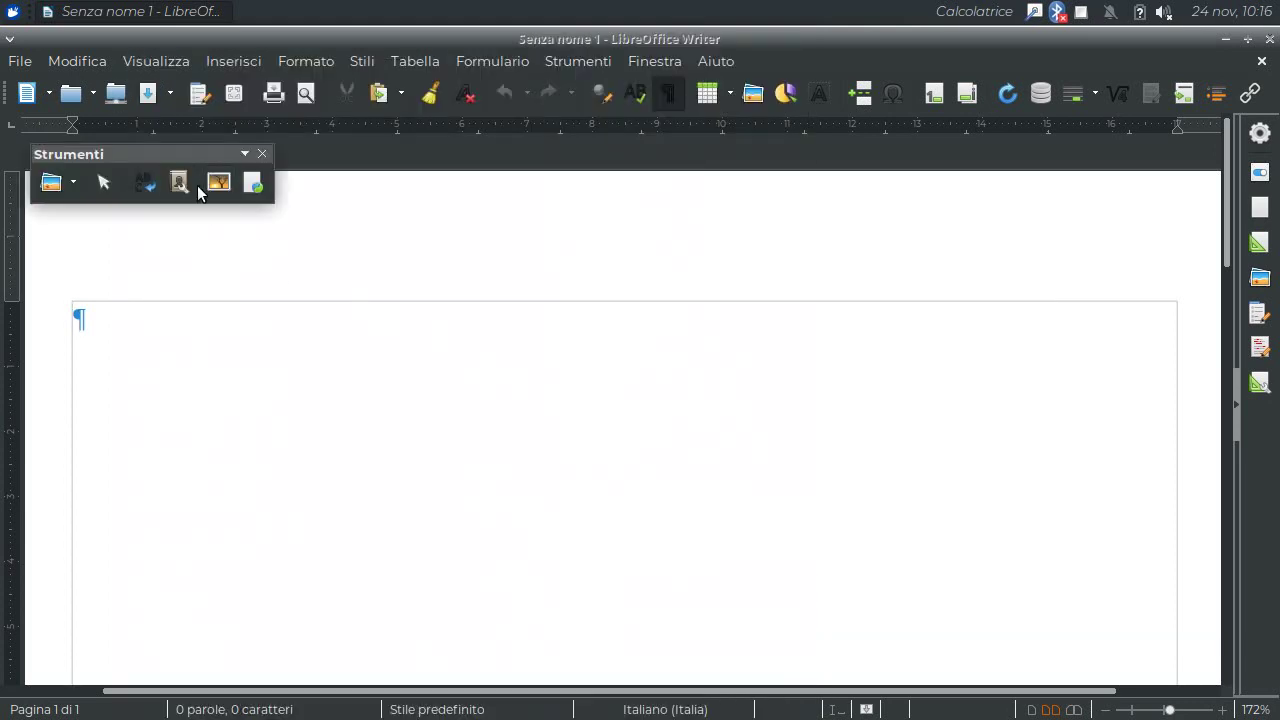
Move the floating Strumenti toolbar down-right and glance through the Strumenti and Formulario menus.
left_click_drag(182, 155, 310, 217)
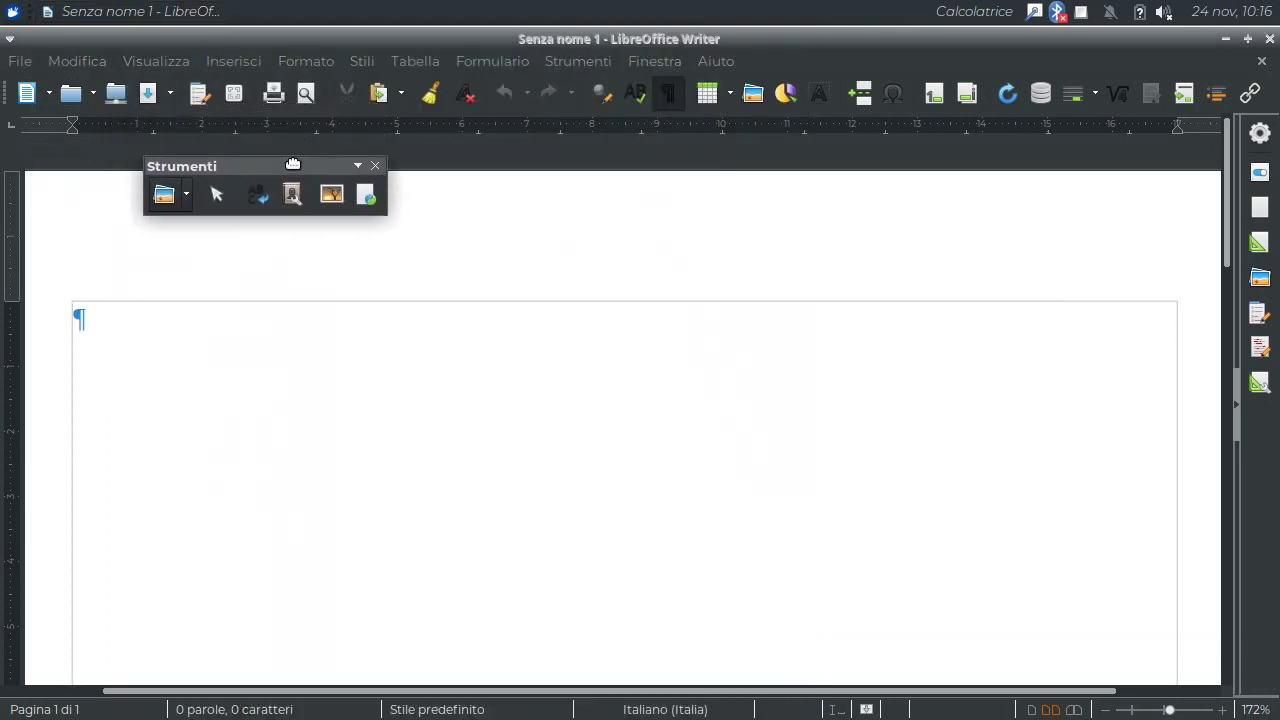
left_click(575, 61)
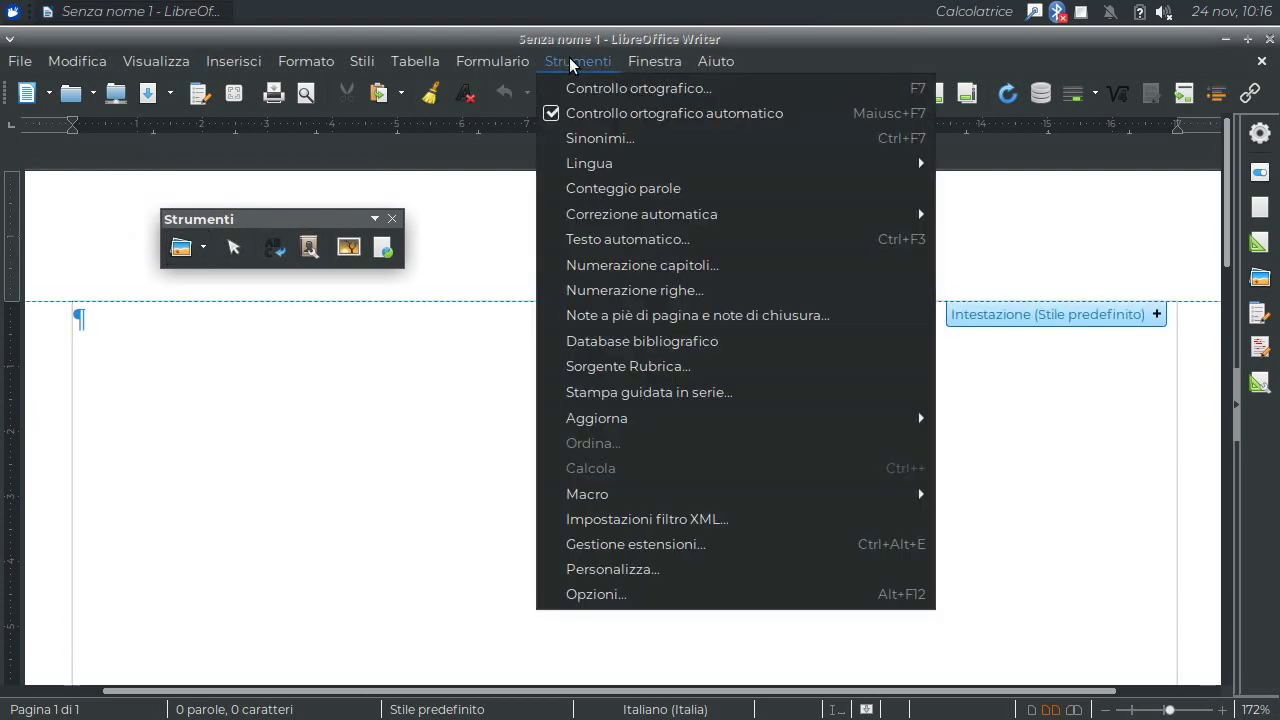
left_click(500, 61)
left_click(492, 61)
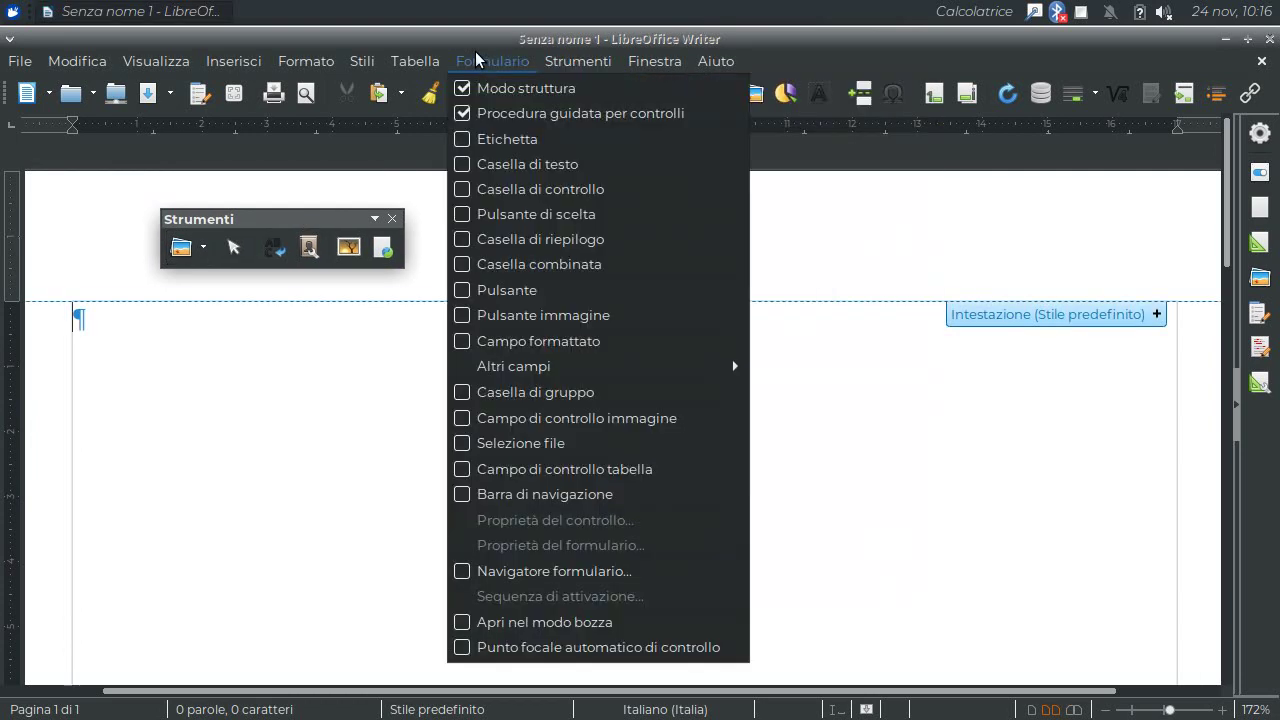
left_click(350, 422)
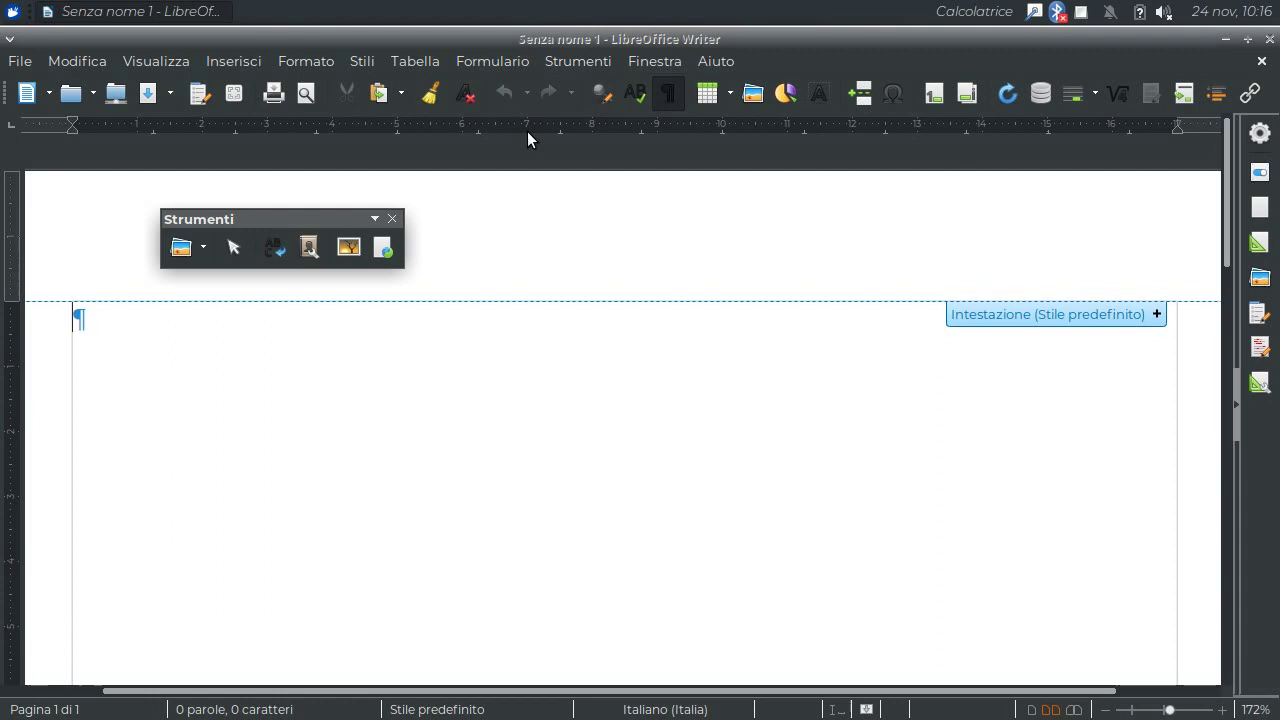
left_click(560, 61)
left_click(476, 364)
Close Writer and relaunch LibreOffice 6.3 from the Whisker Menu's Ufficio category.
left_click(1270, 39)
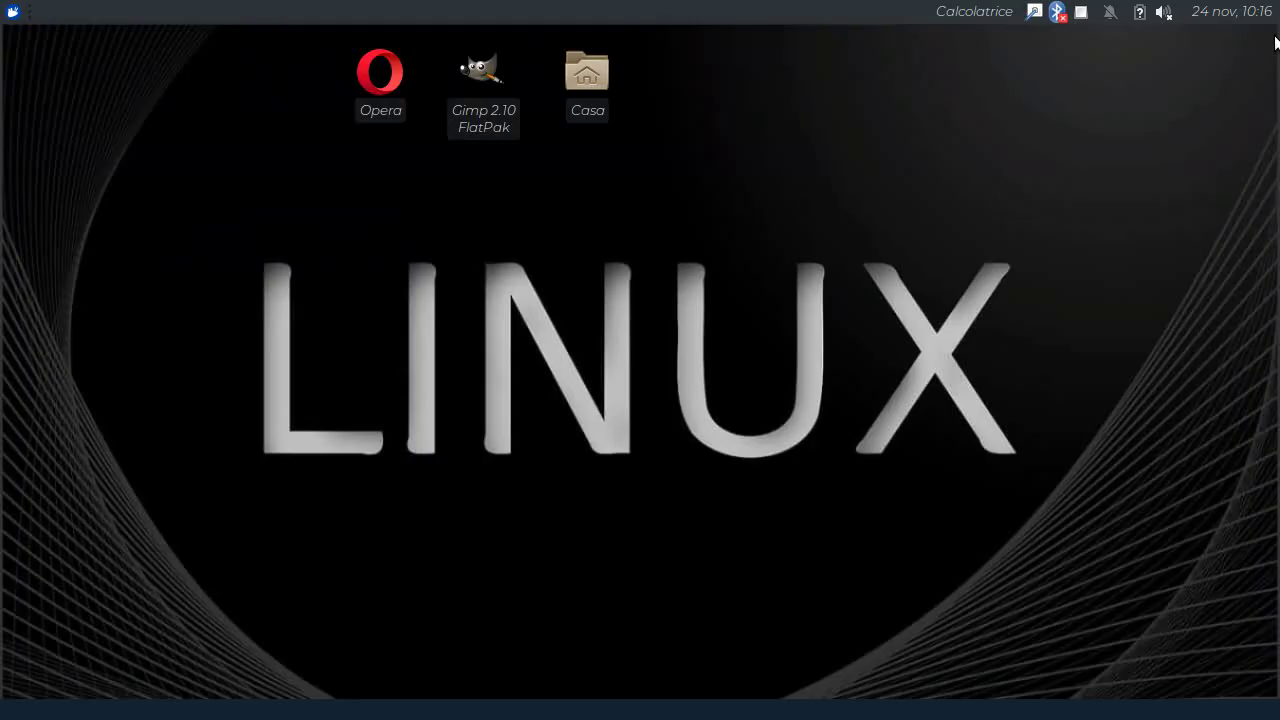
left_click(13, 12)
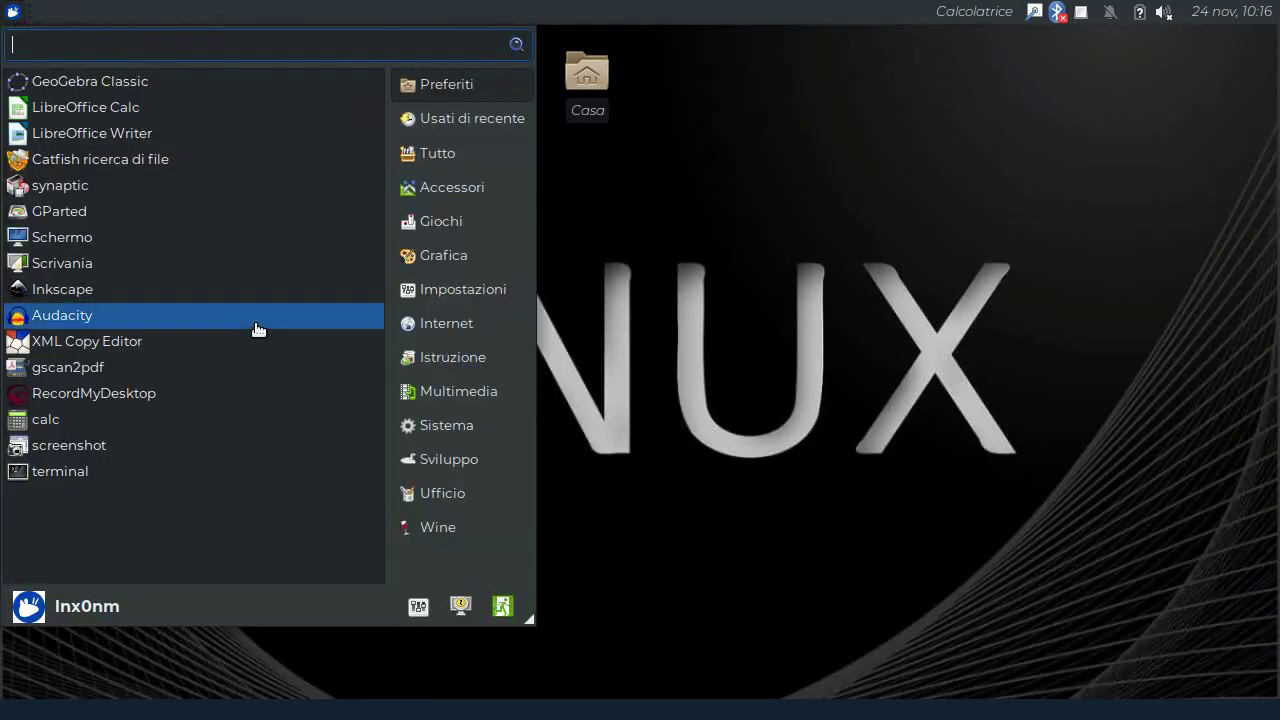
left_click(448, 494)
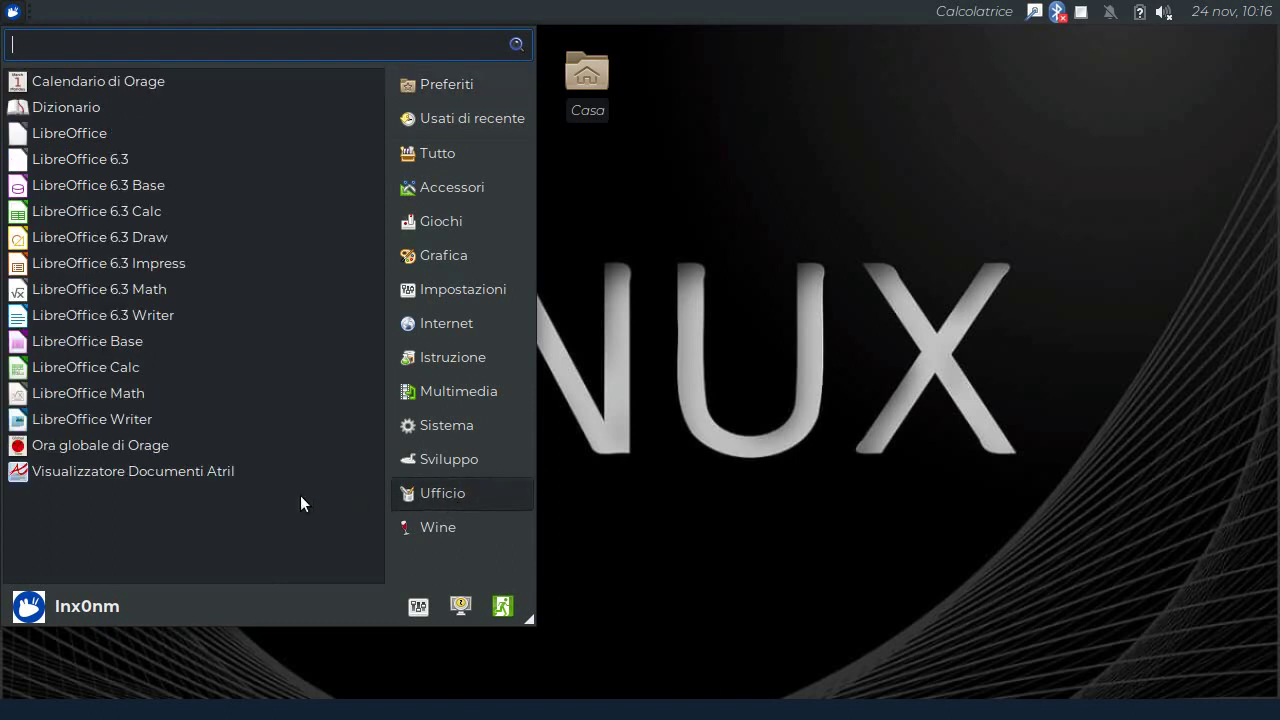
left_click(120, 159)
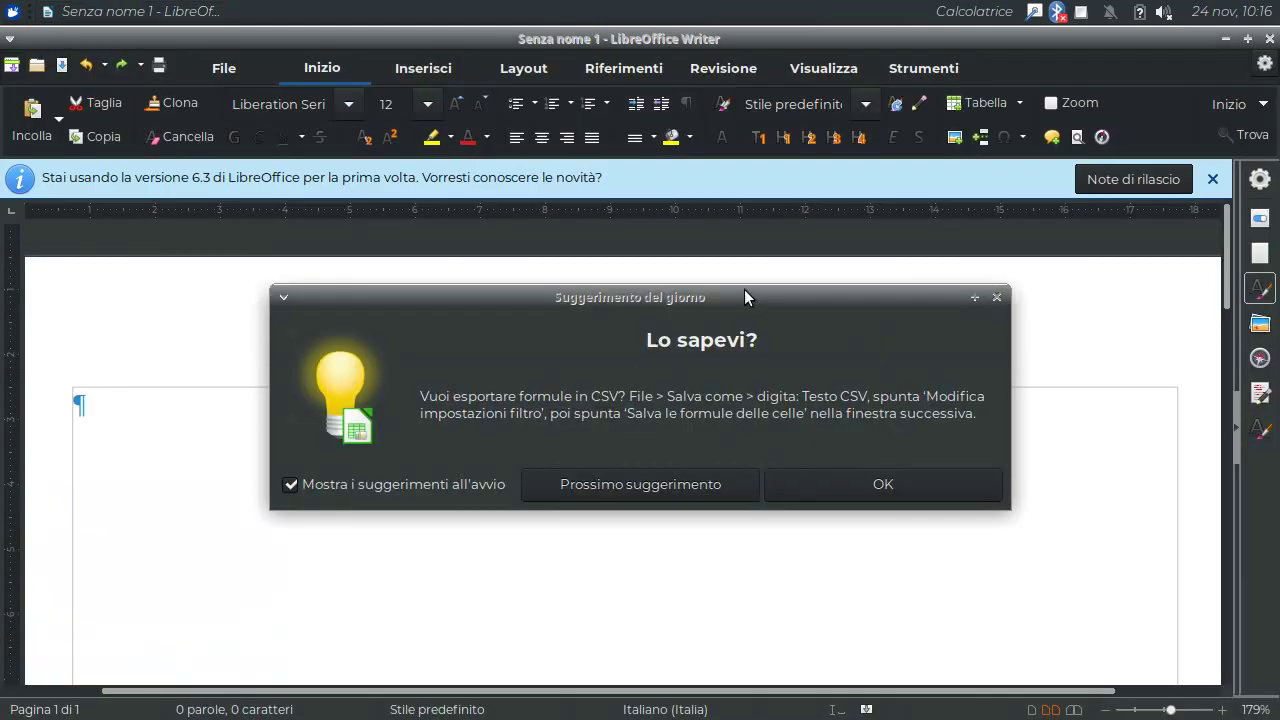
Dismiss the Suggerimento del giorno tip and the blue version 6.3 info bar.
left_click_drag(744, 289, 737, 286)
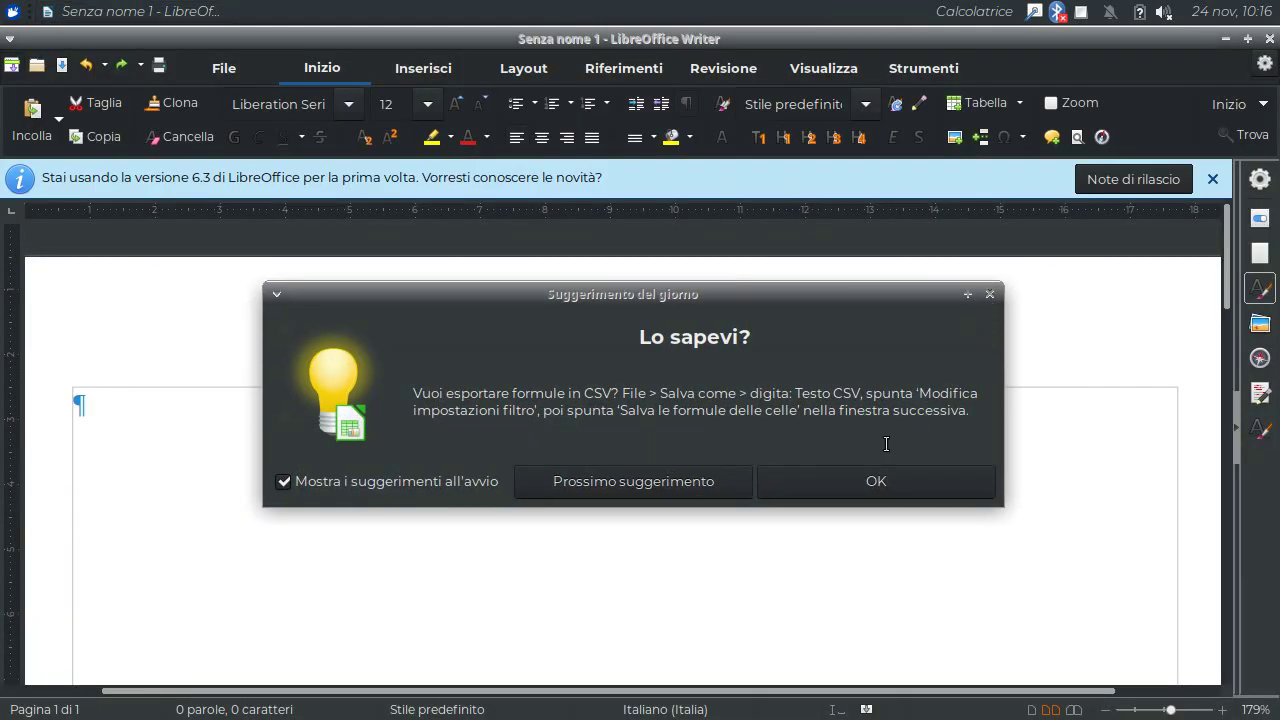
left_click(989, 294)
left_click(1212, 179)
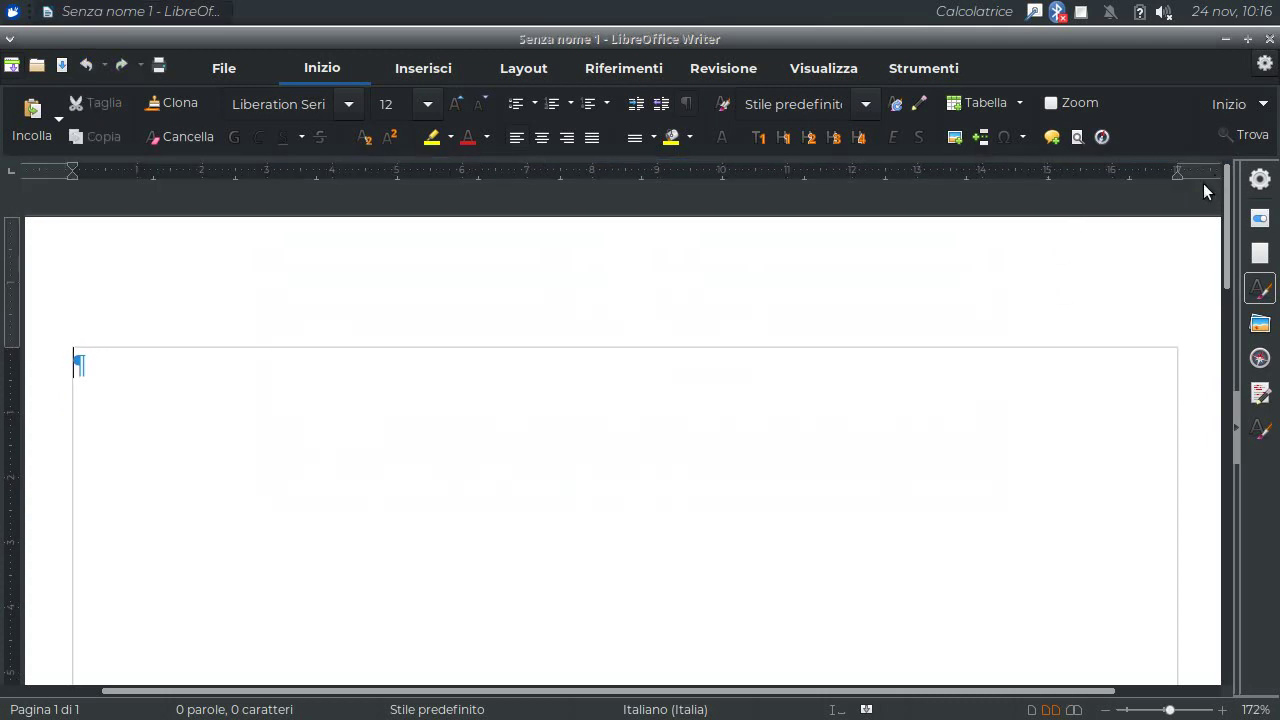
Browse the File, Inizio, Inserisci and Layout ribbon tabs.
left_click(225, 68)
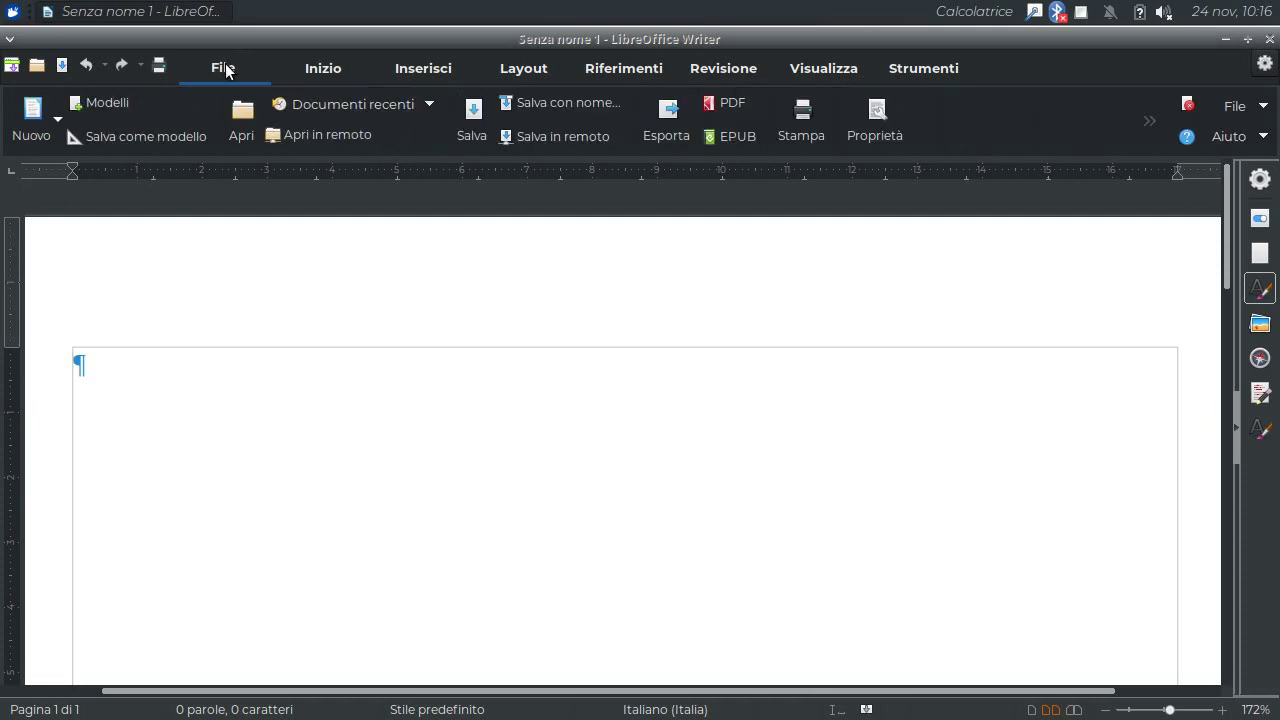
left_click(321, 68)
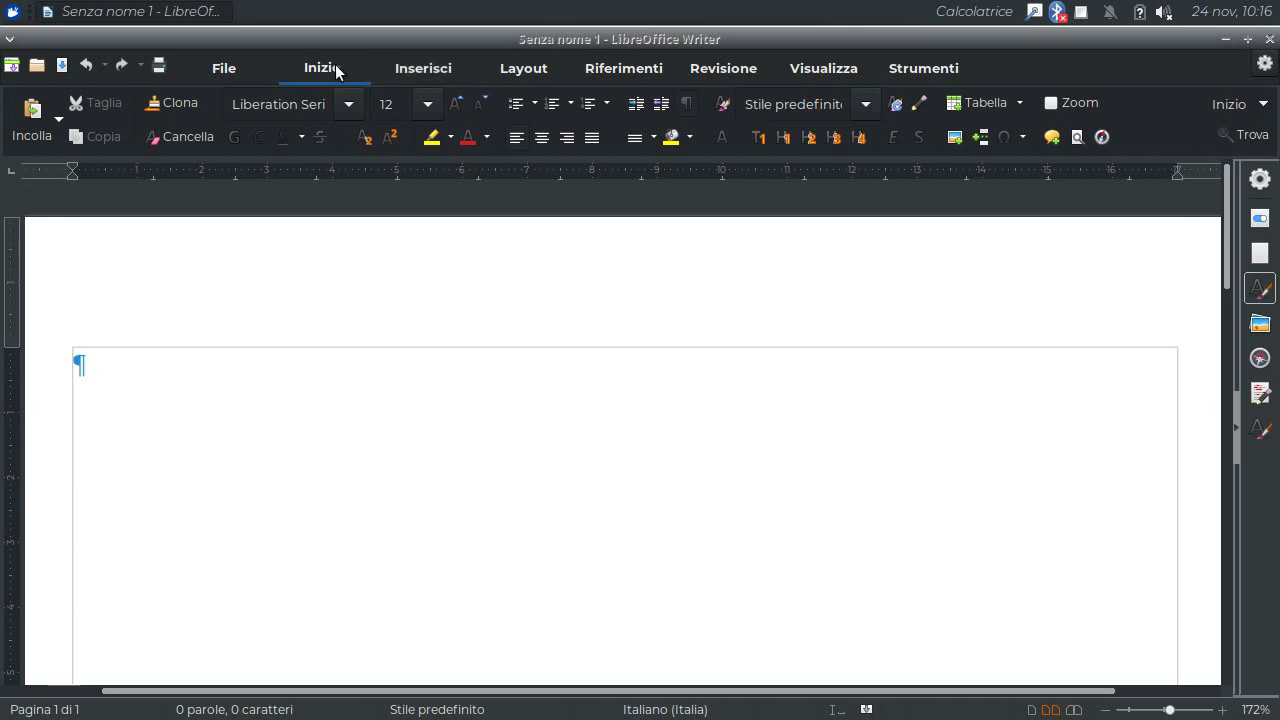
left_click(419, 68)
left_click(512, 68)
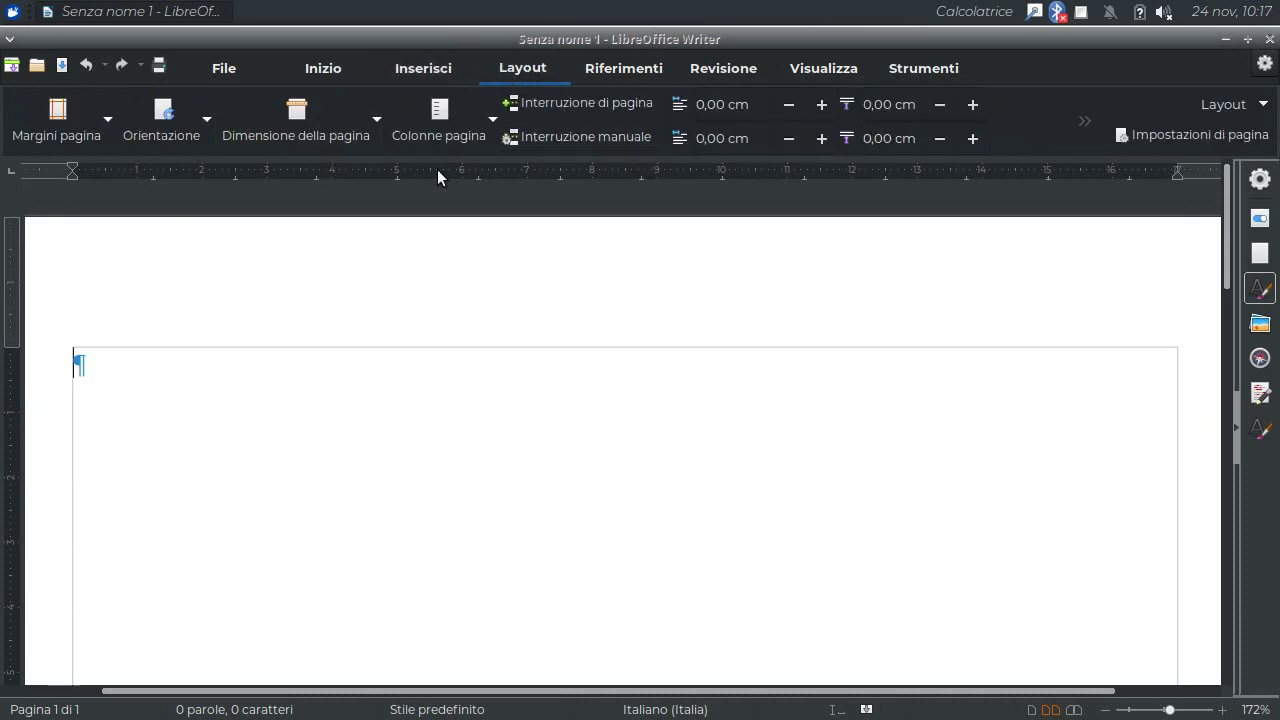
Return to the File tab and switch the interface to Barra degli strumenti standard via the gear menu.
left_click(310, 67)
left_click(226, 67)
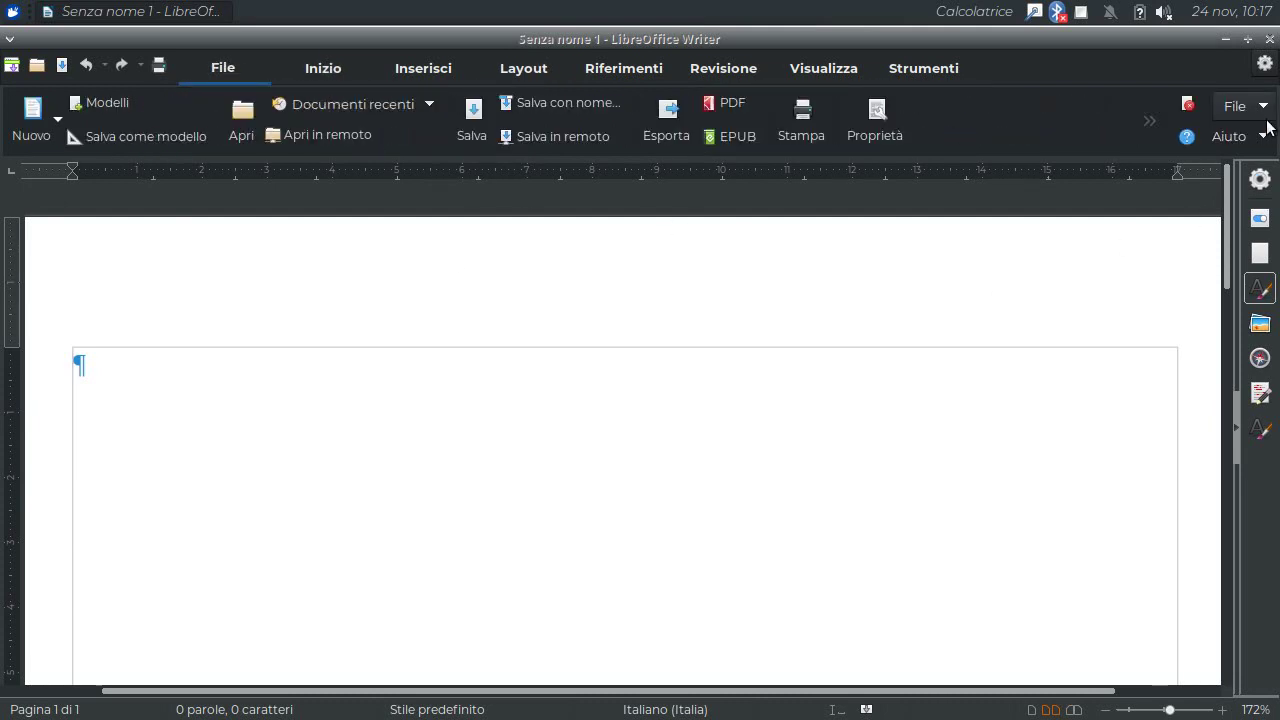
left_click(1266, 64)
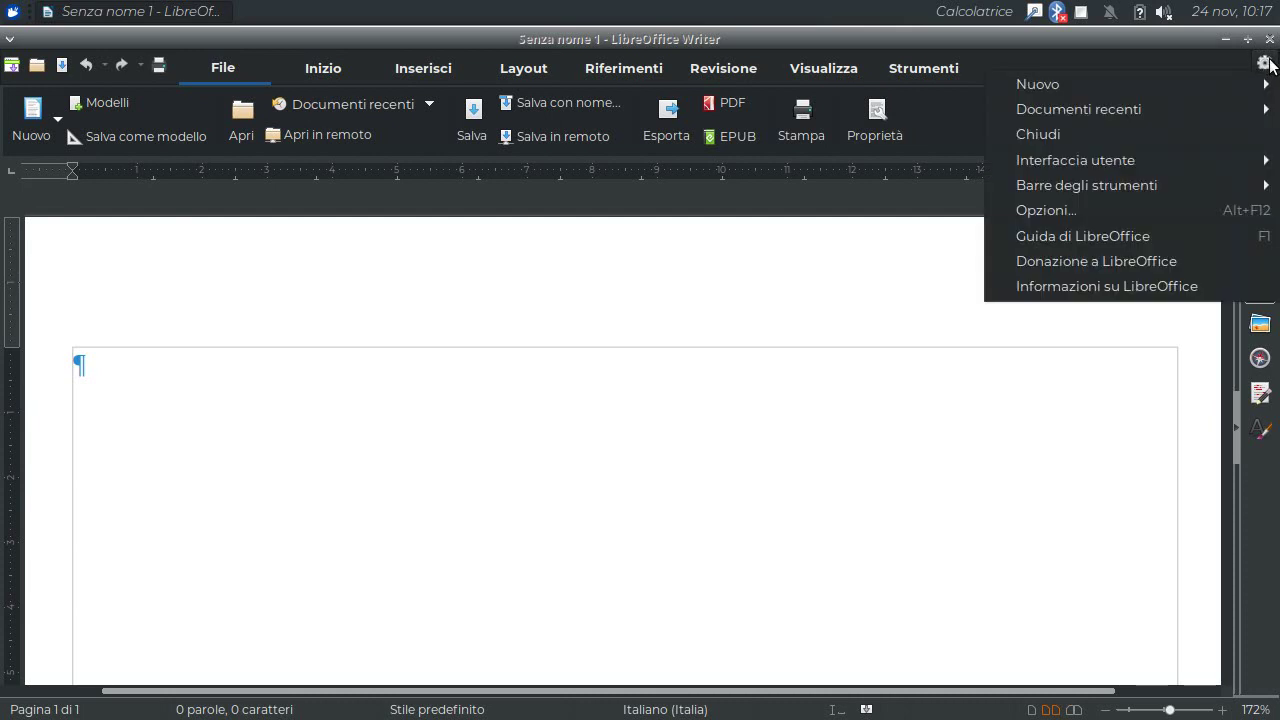
mouse_move(1075, 160)
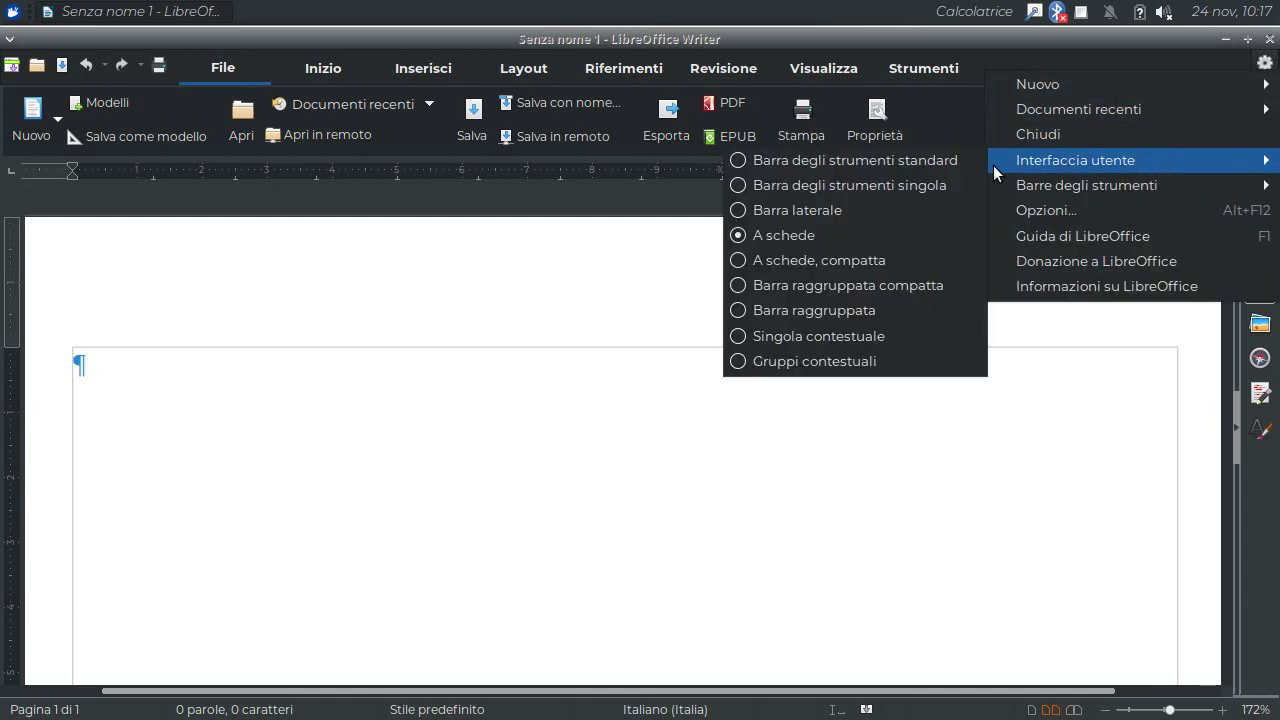
left_click(901, 161)
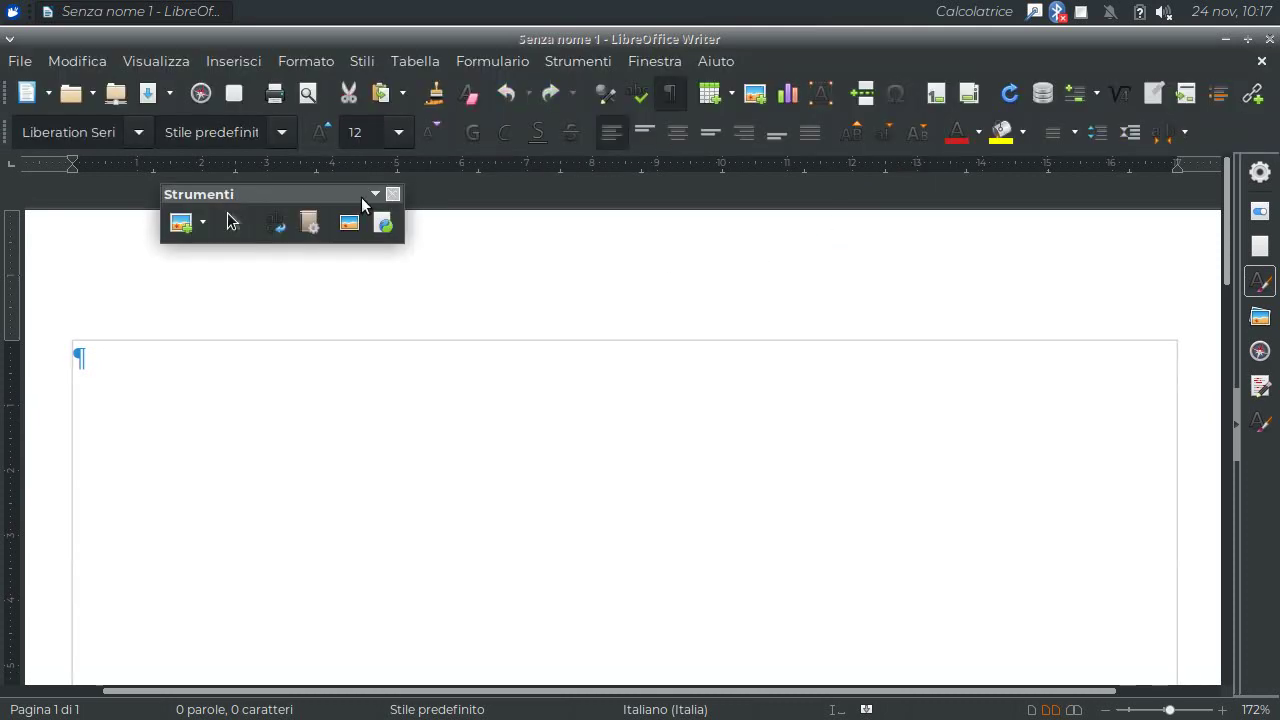
Drag the floating Strumenti toolbar aside and close it with its X button.
mouse_move(334, 198)
left_mouse_down()
mouse_move(437, 216)
mouse_move(666, 218)
left_mouse_up()
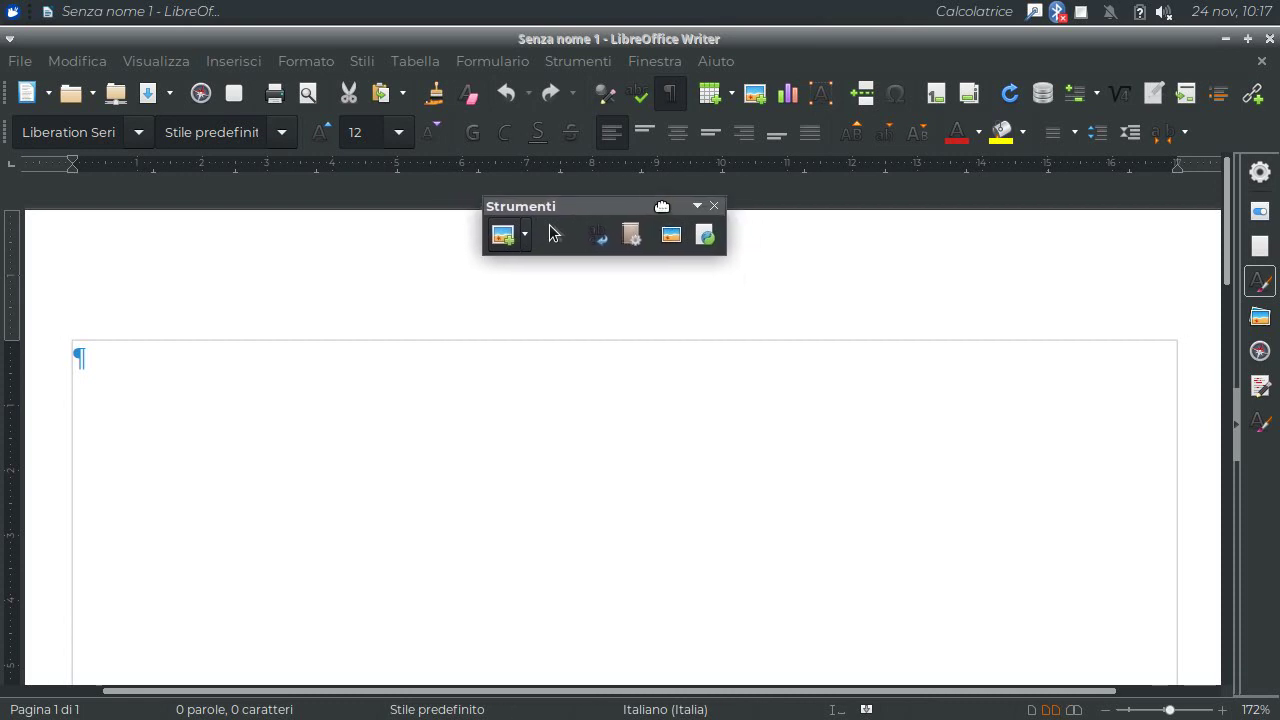
left_click_drag(666, 218, 671, 232)
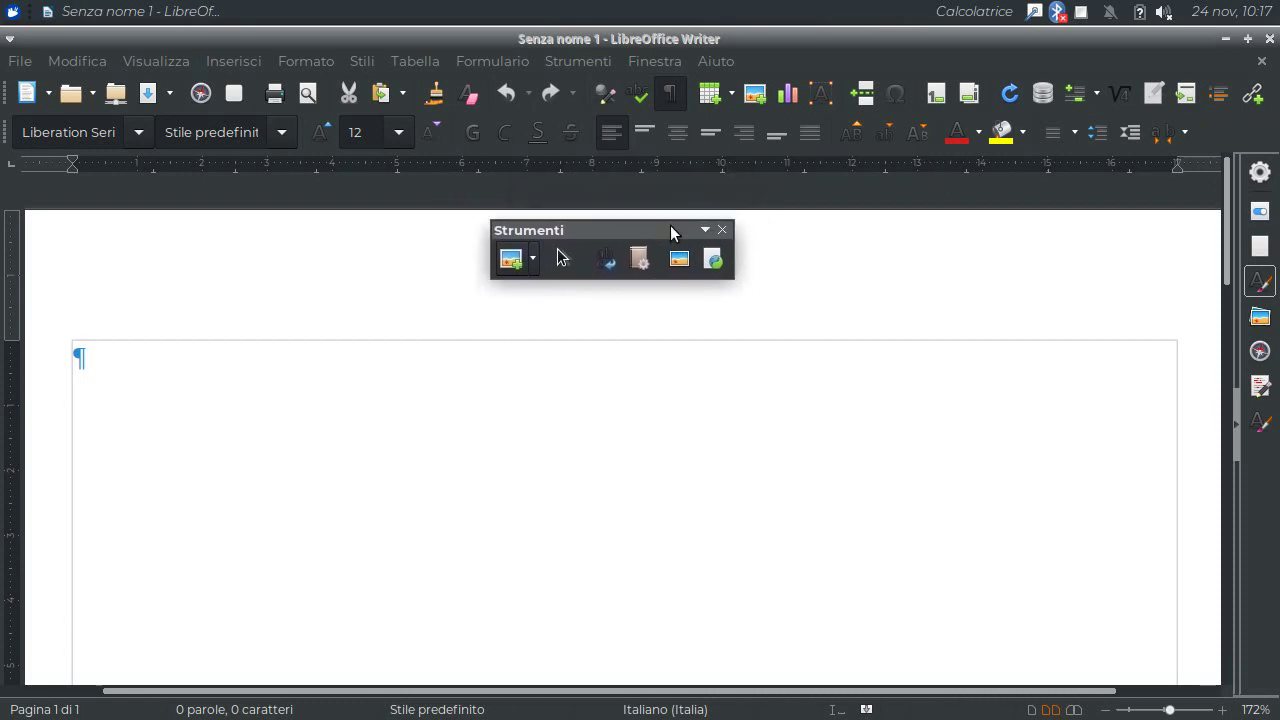
left_click(722, 231)
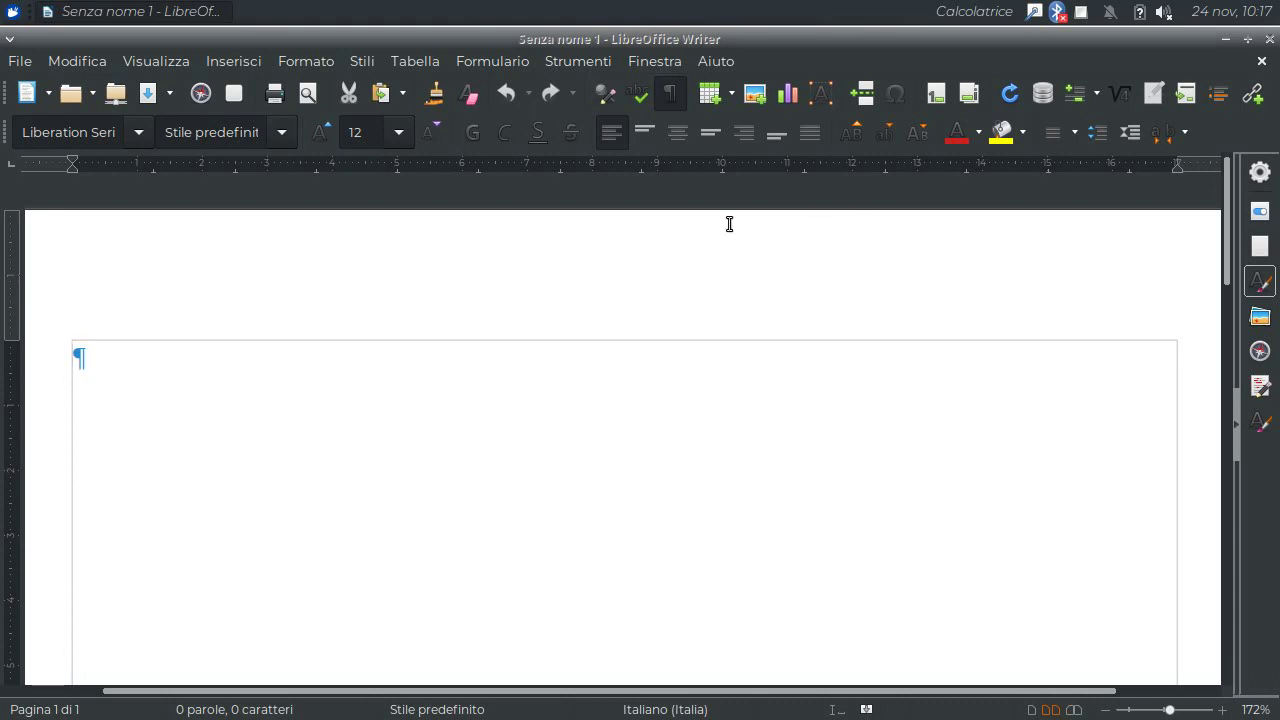
left_click(291, 63)
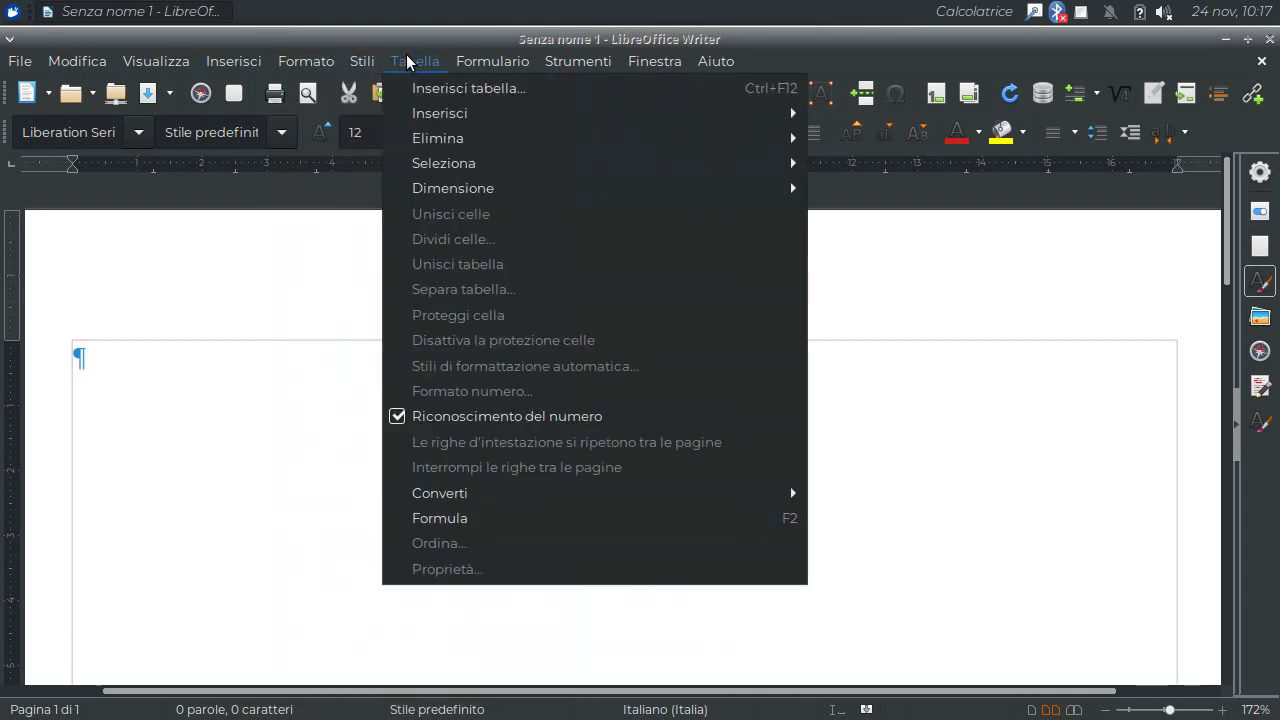
left_click(428, 40)
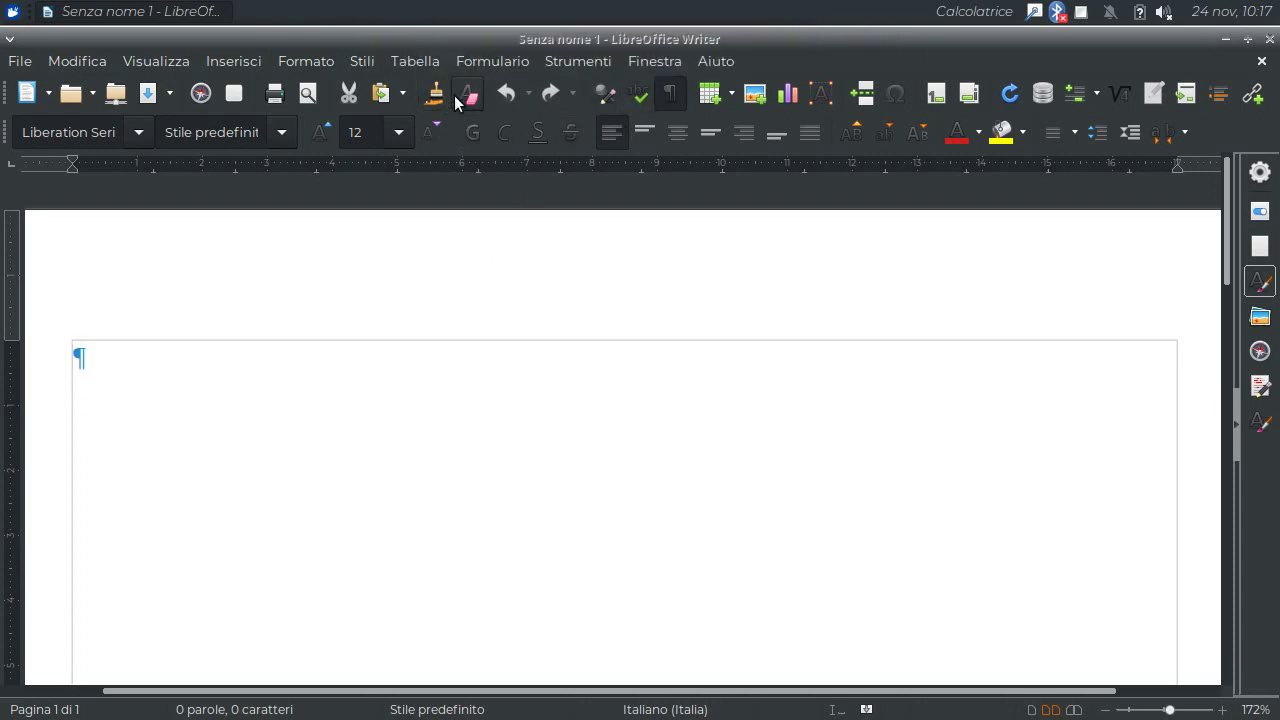
left_click(701, 63)
left_click(743, 345)
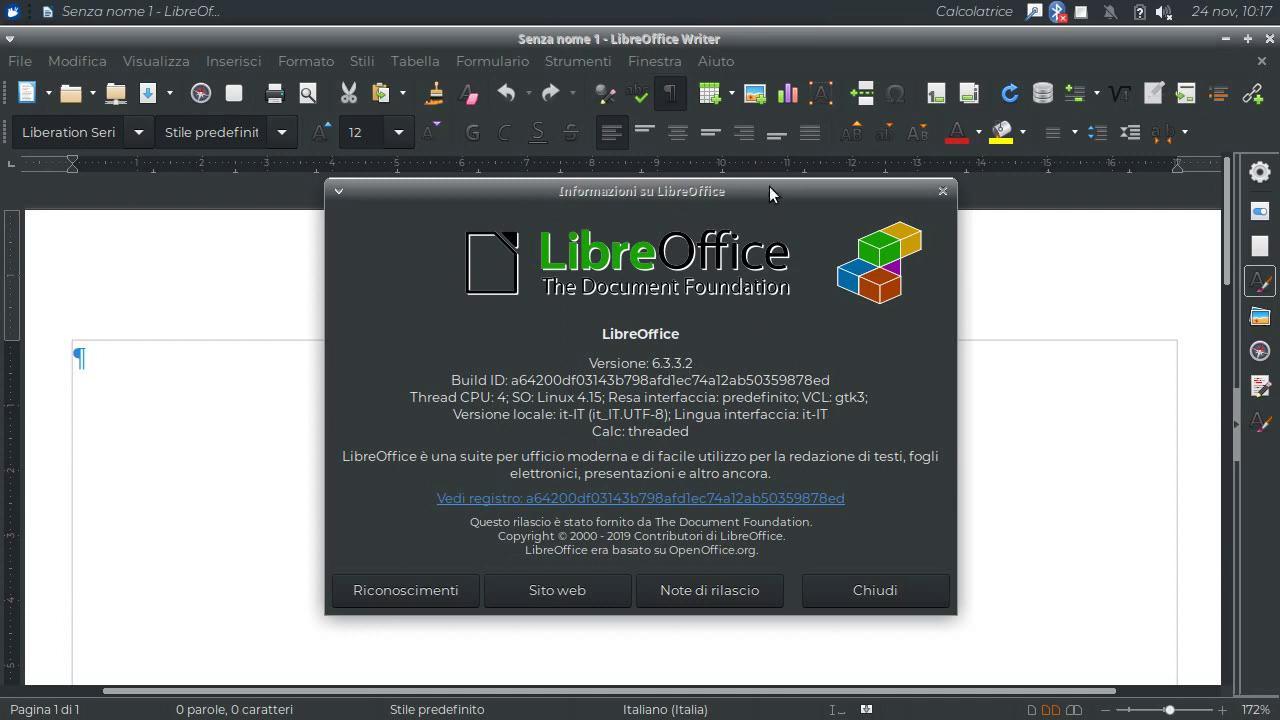
left_click_drag(769, 186, 736, 163)
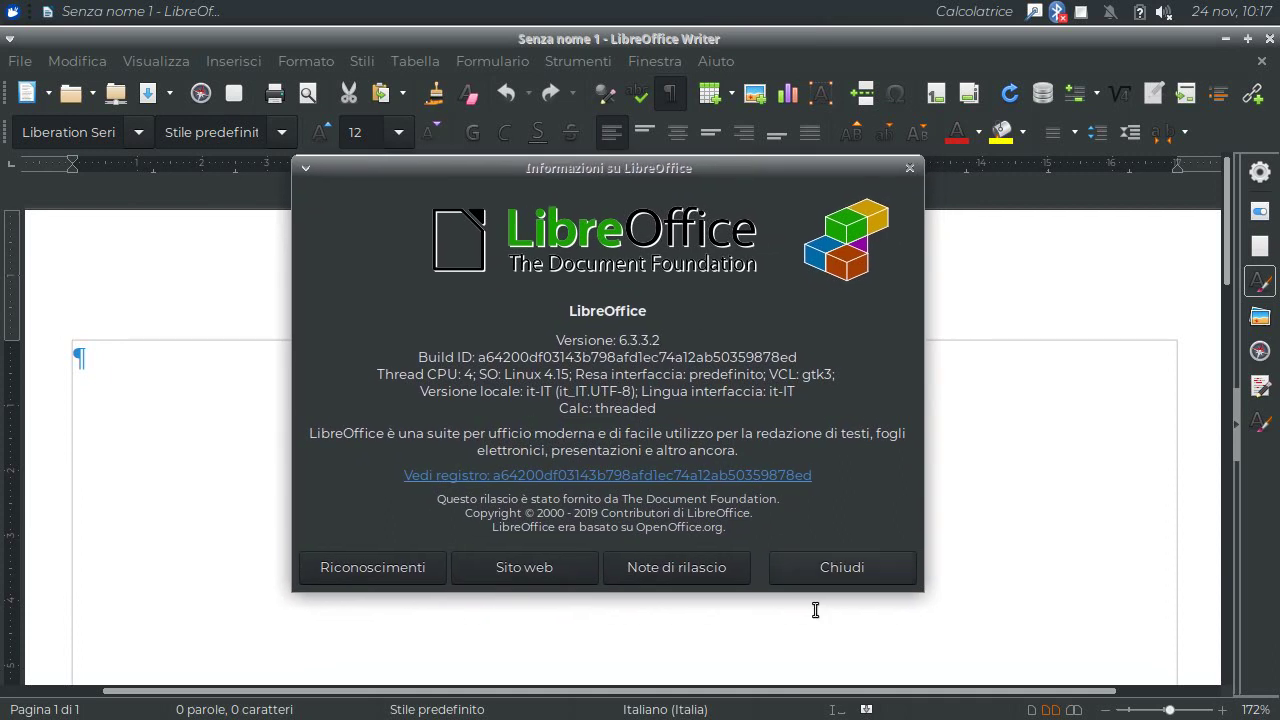
left_click(832, 572)
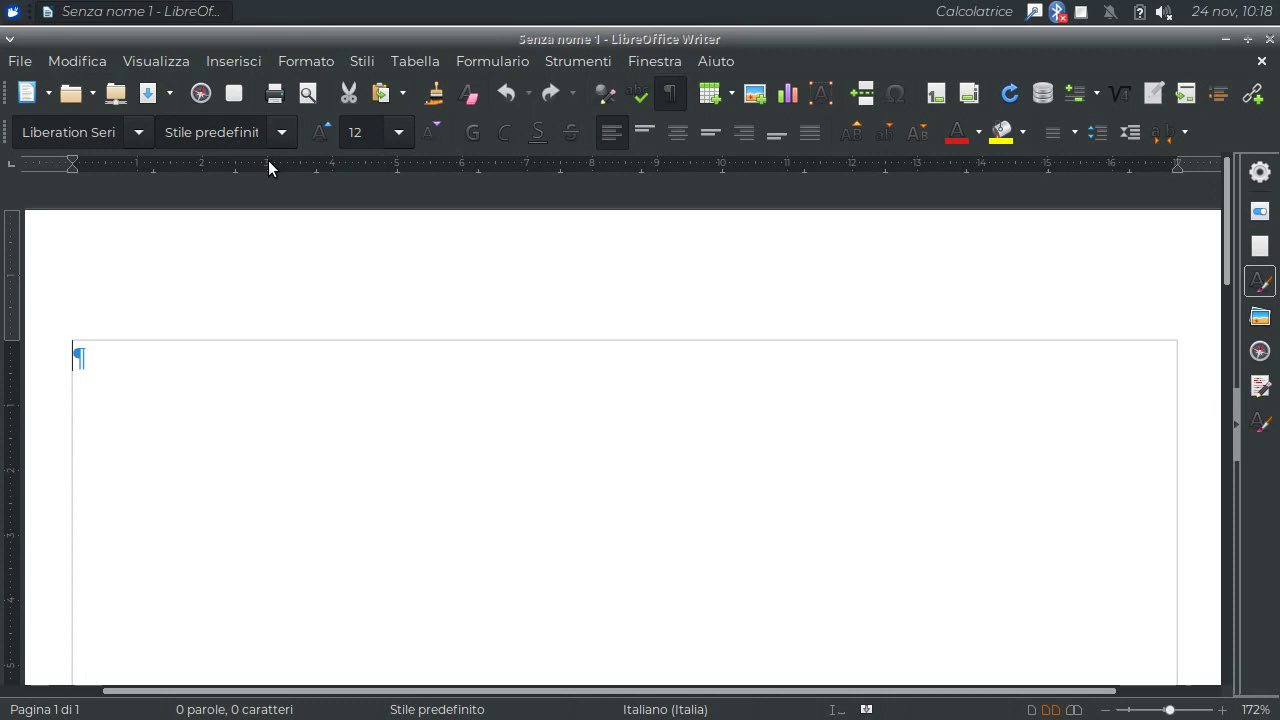
left_click(152, 57)
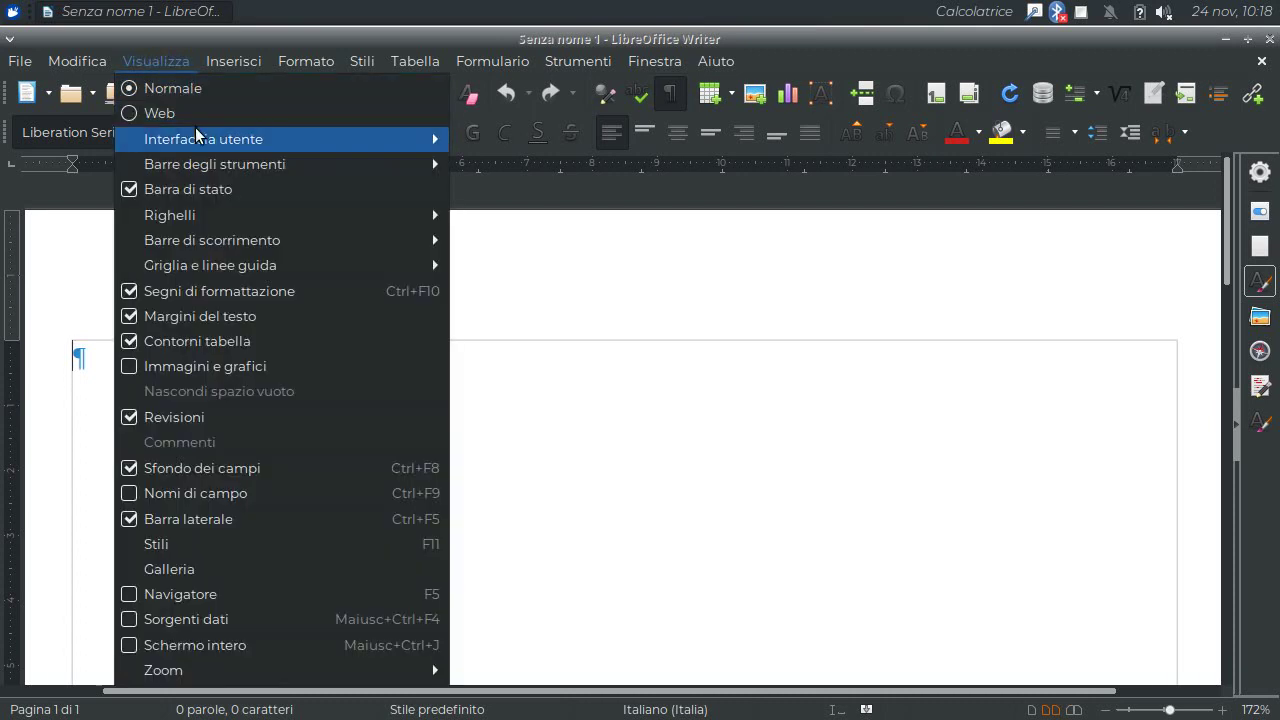
left_click(284, 39)
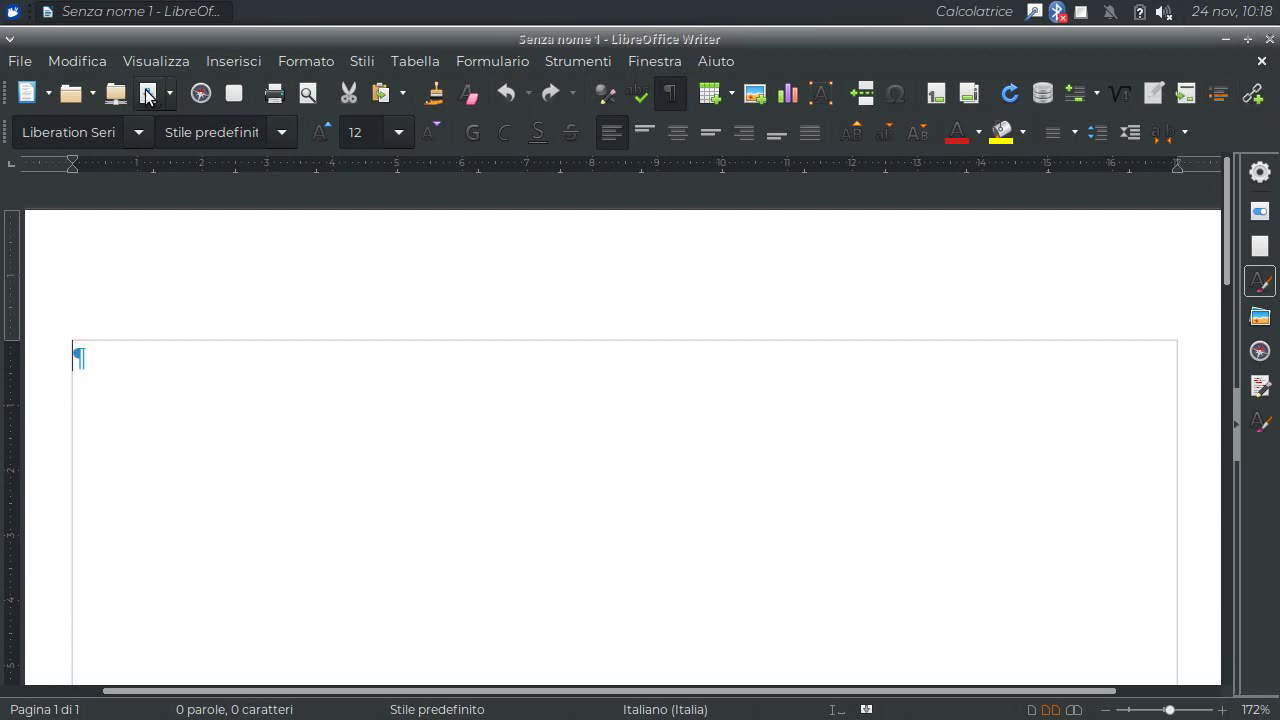
left_click(169, 60)
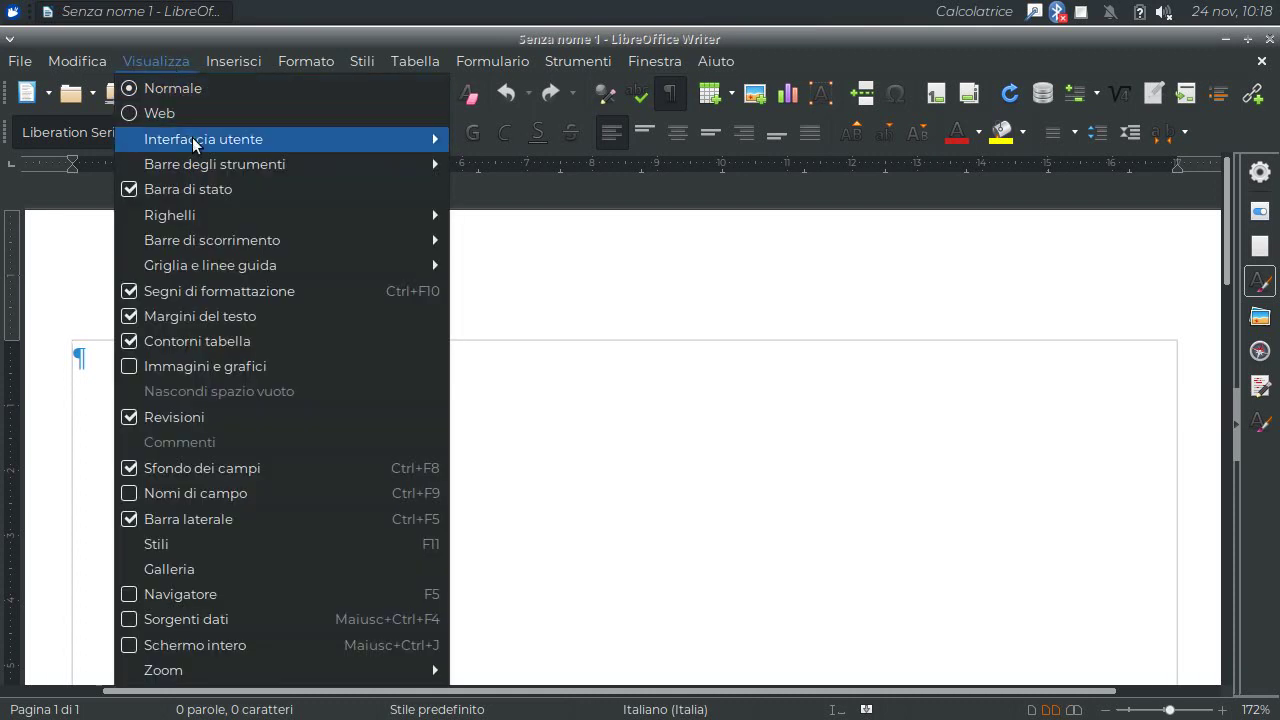
mouse_move(203, 139)
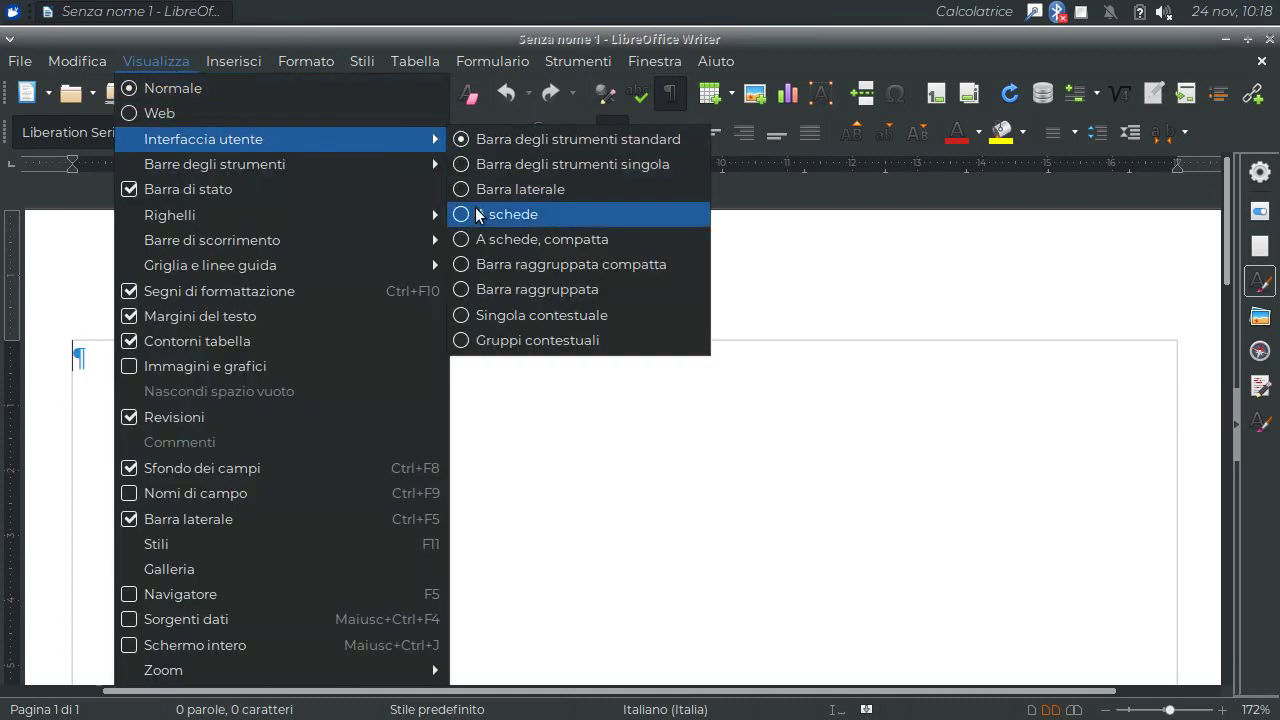
left_click(477, 214)
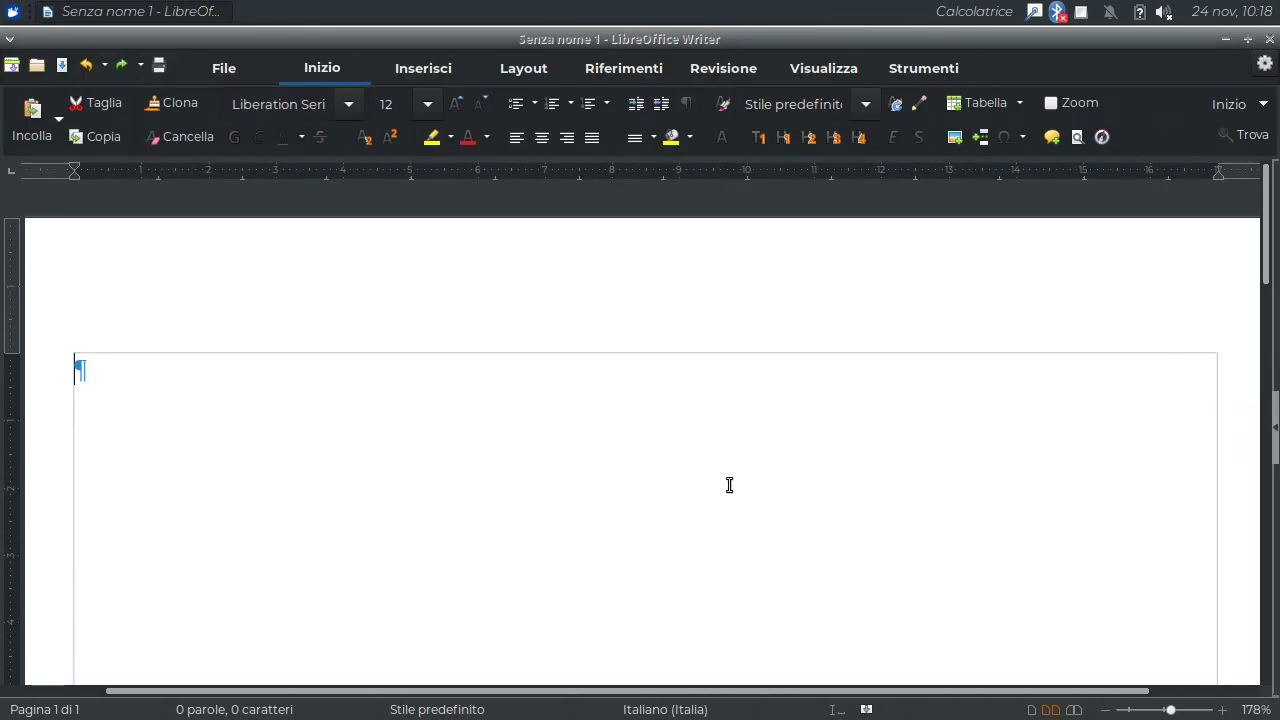
left_click(417, 63)
left_click(530, 67)
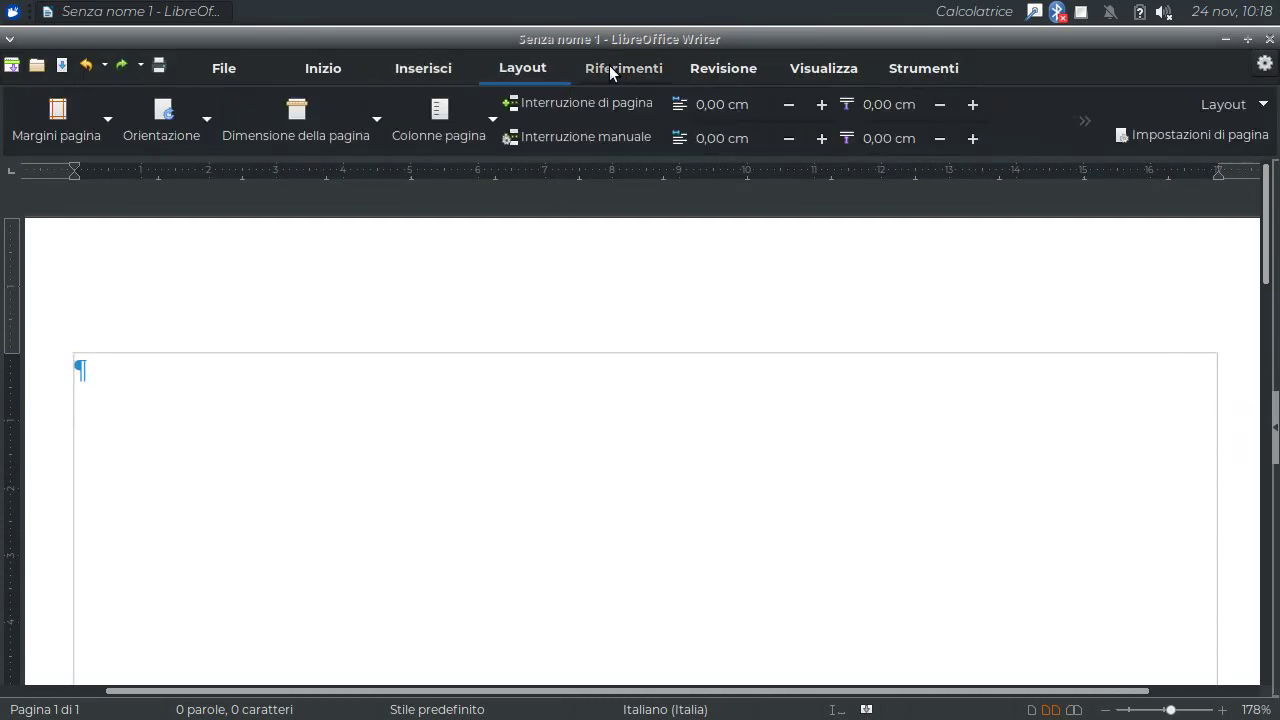
left_click(635, 65)
left_click(730, 66)
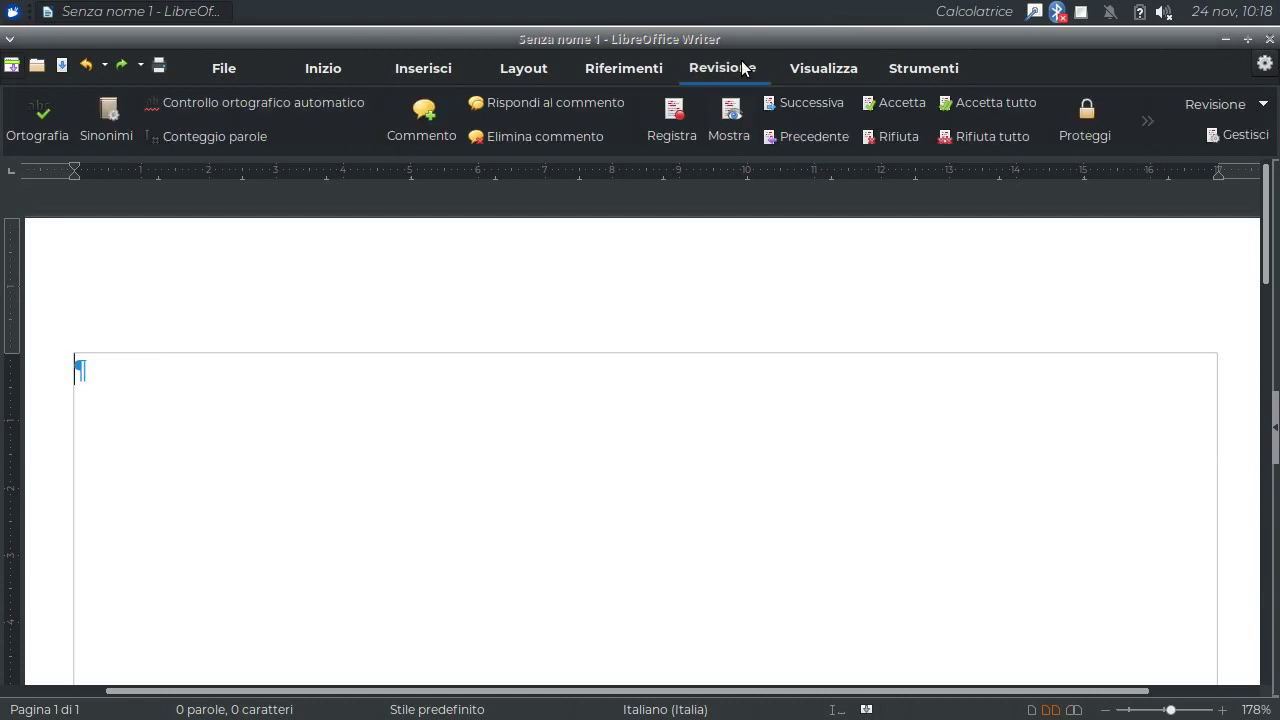
left_click(818, 66)
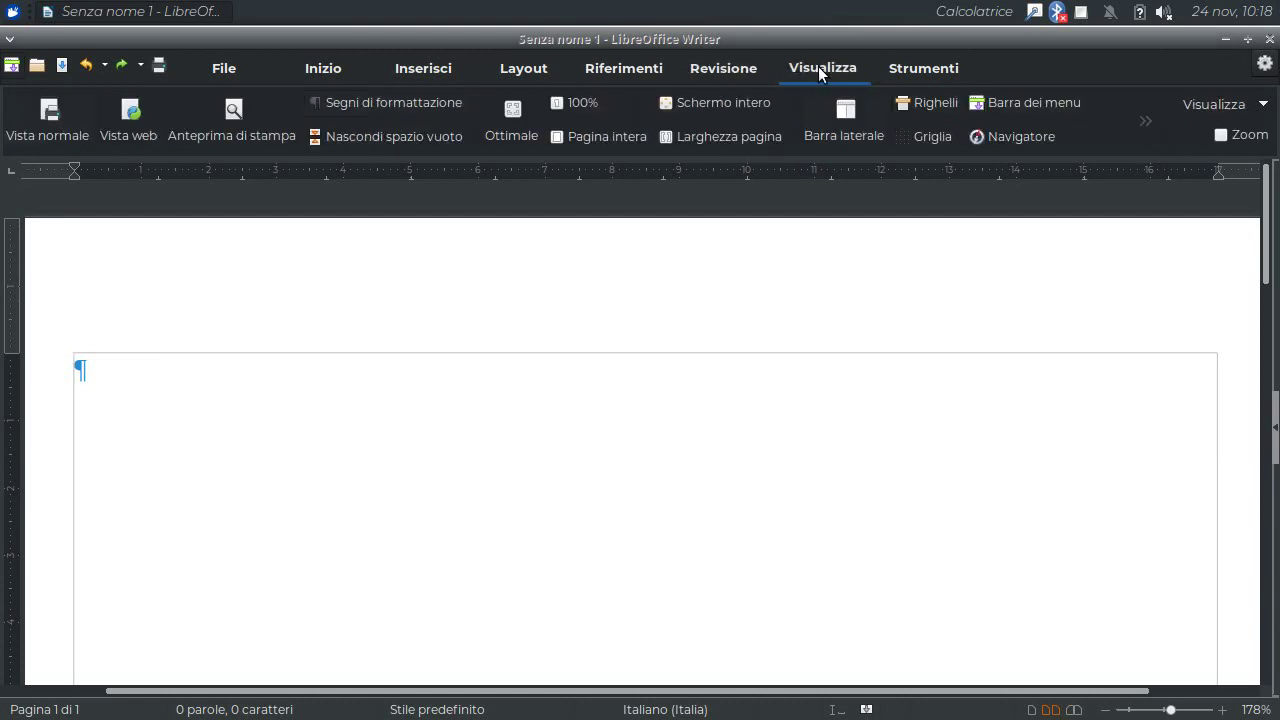
left_click(717, 64)
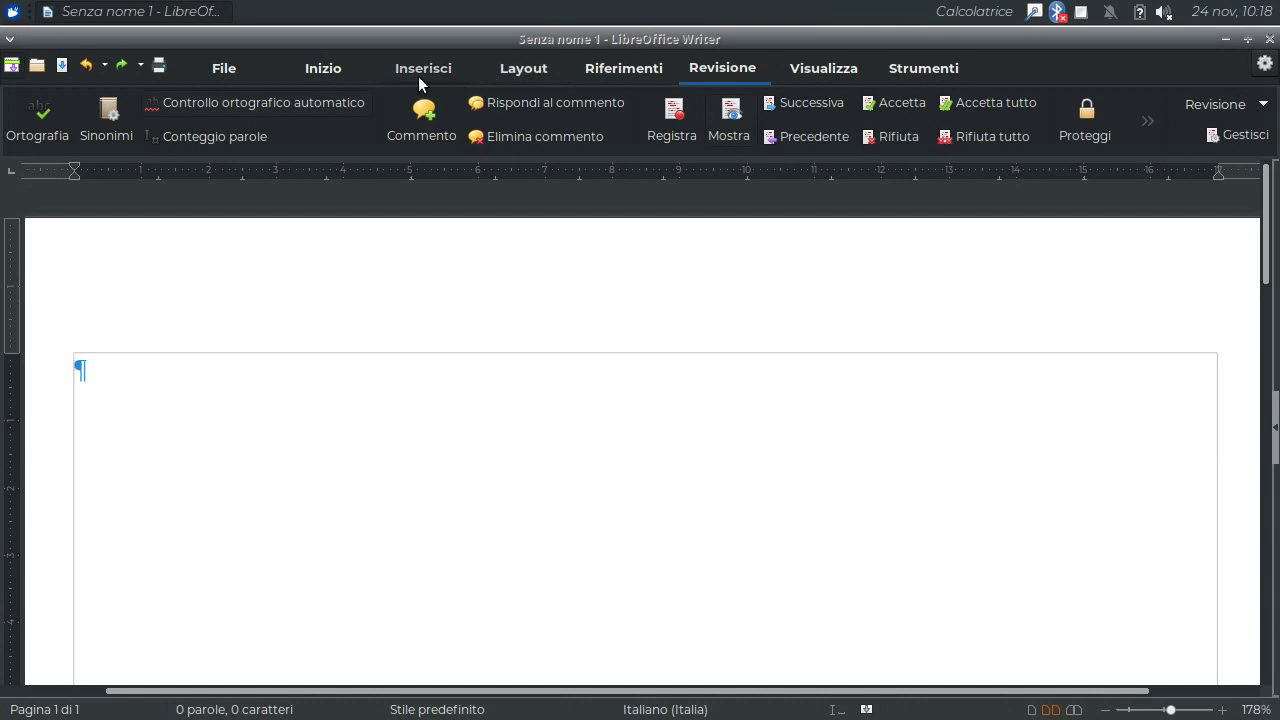
left_click(325, 66)
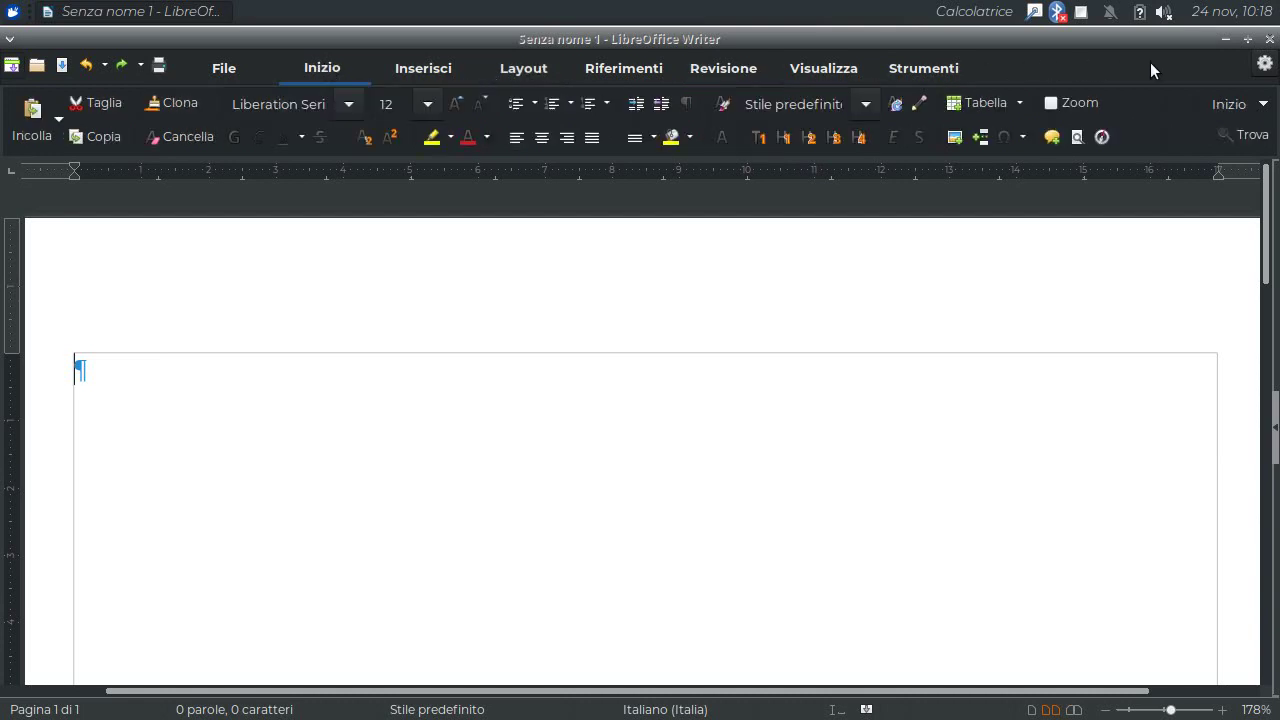
left_click(1265, 62)
mouse_move(1076, 160)
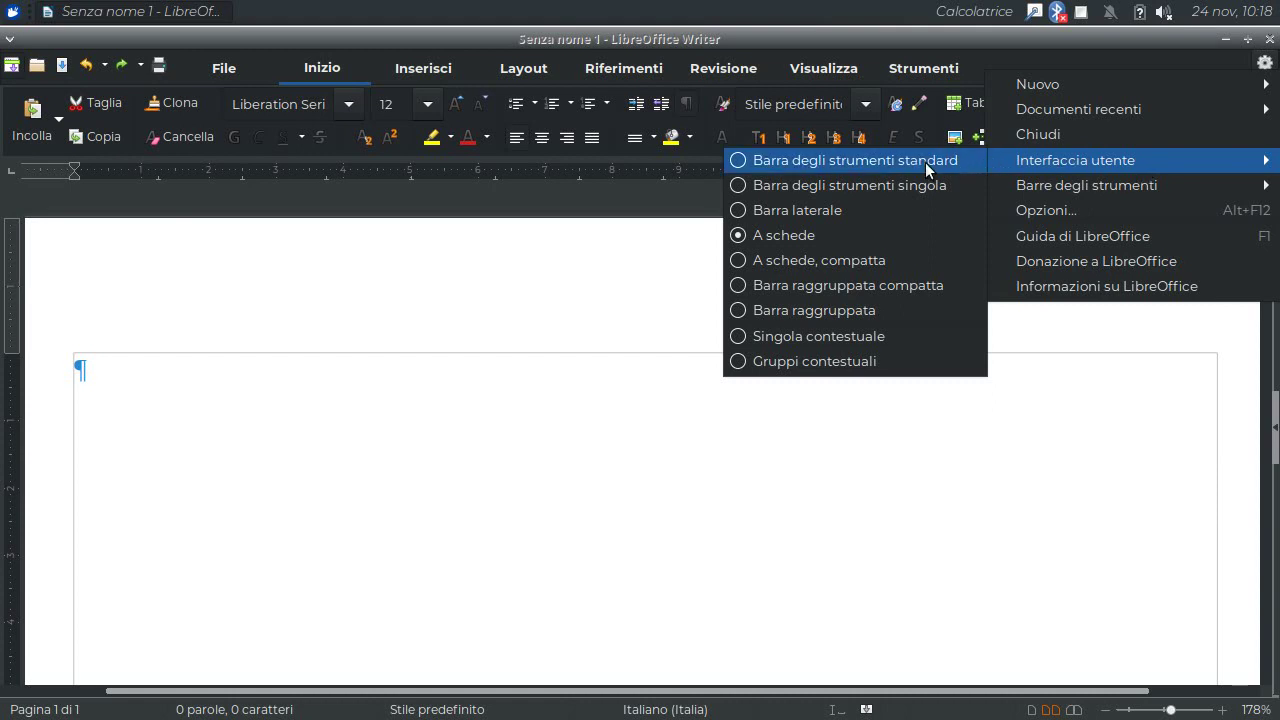
left_click(920, 161)
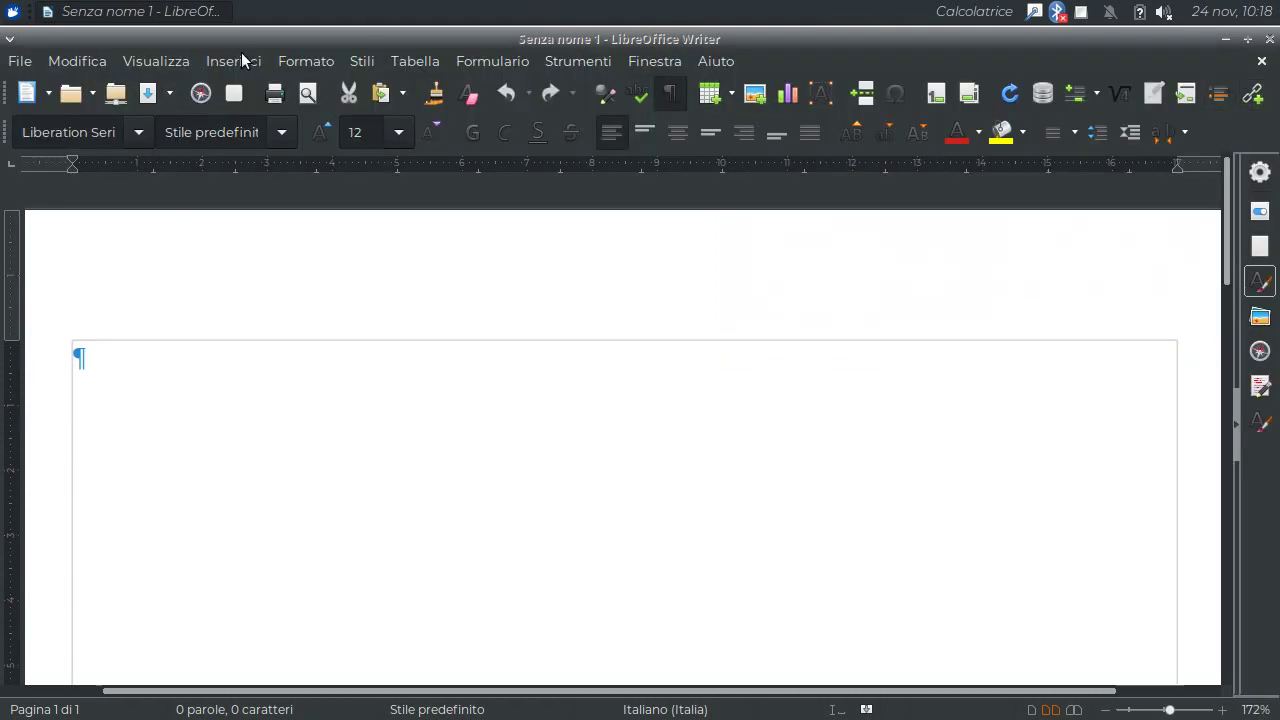
Open the Visualizza menu to reach the Interfaccia utente layout choices.
left_click(168, 62)
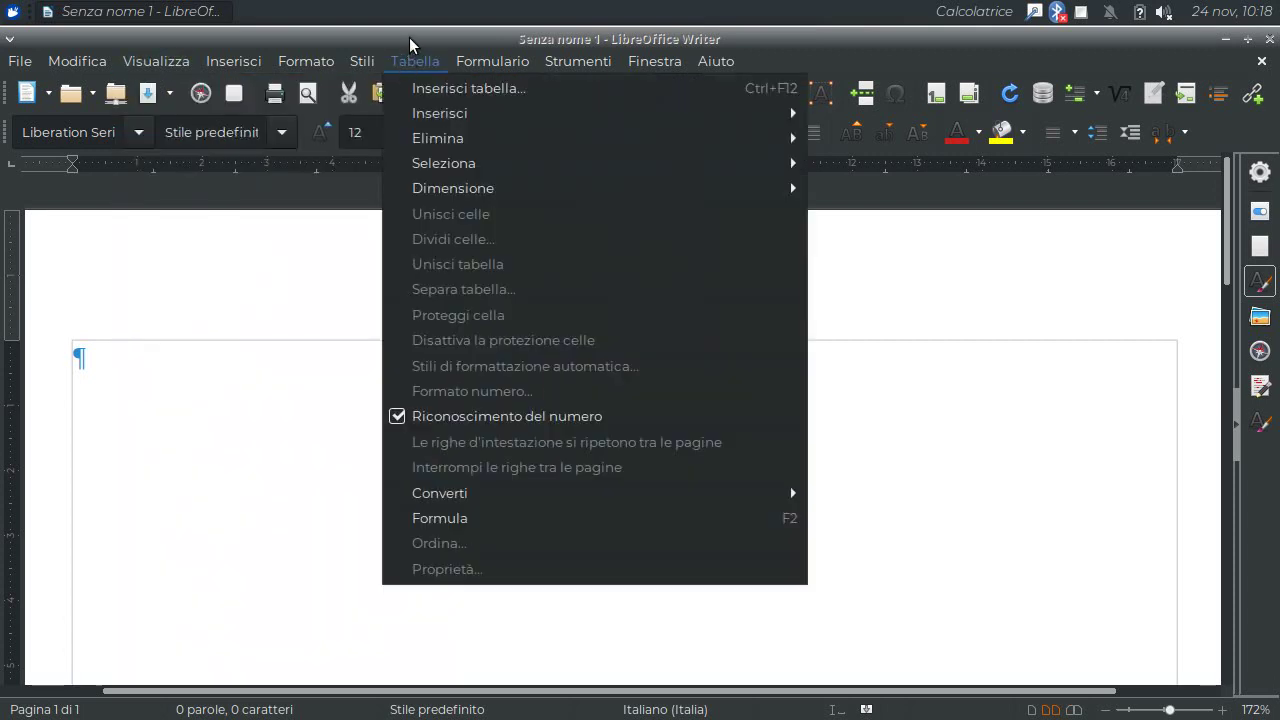
left_click(415, 61)
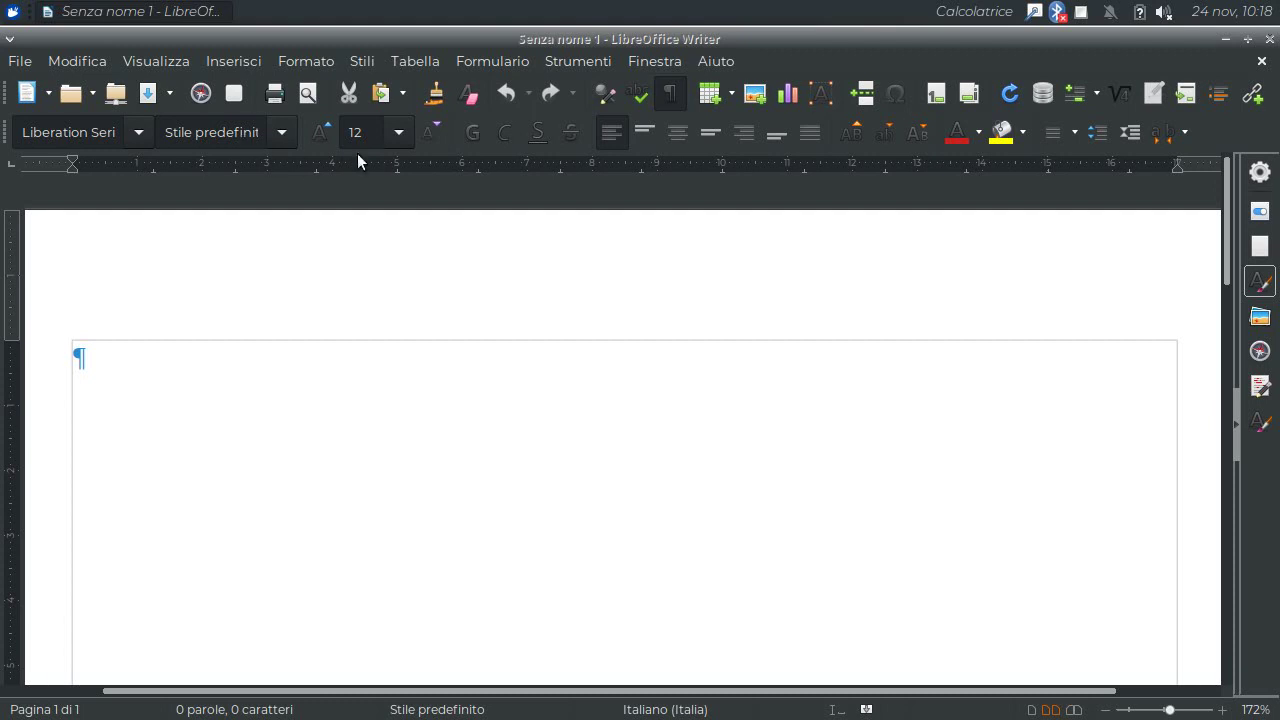
left_click(434, 93)
left_click(165, 63)
mouse_move(258, 139)
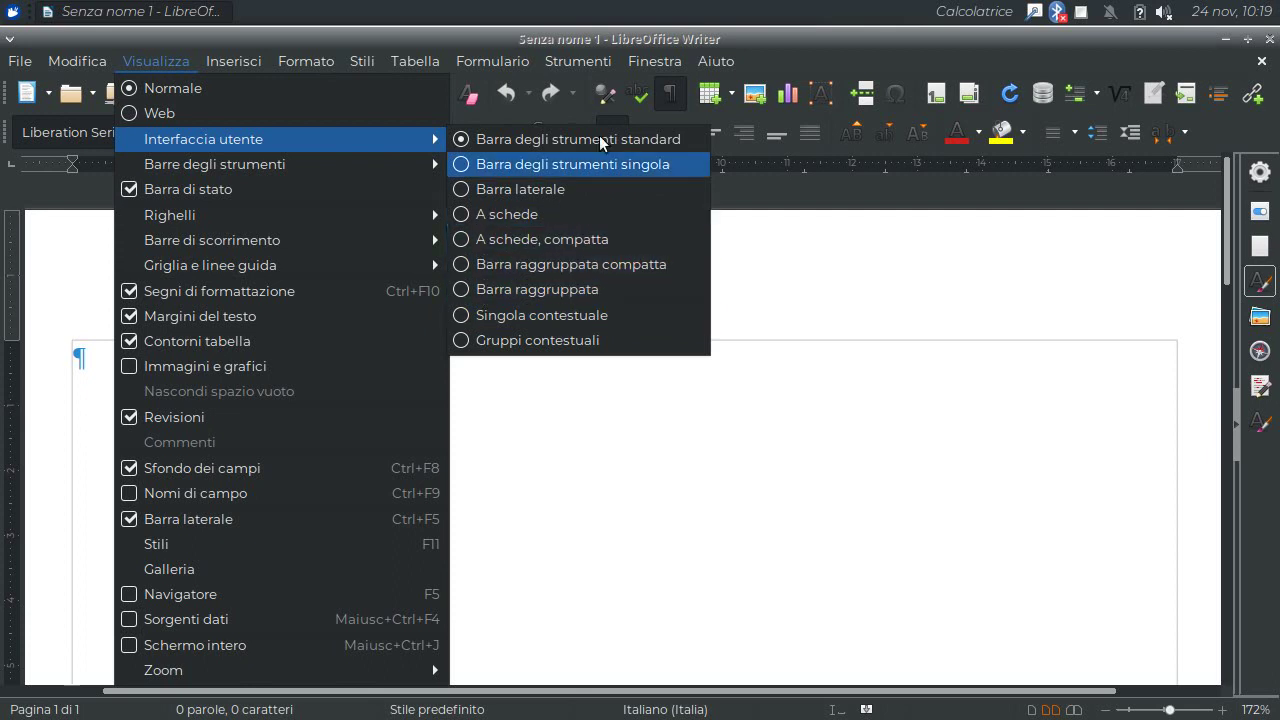
Switch to the A schede layout and cycle through Inserisci, Layout, Riferimenti, Revisione, Visualizza, Strumenti and File tabs.
left_click(520, 214)
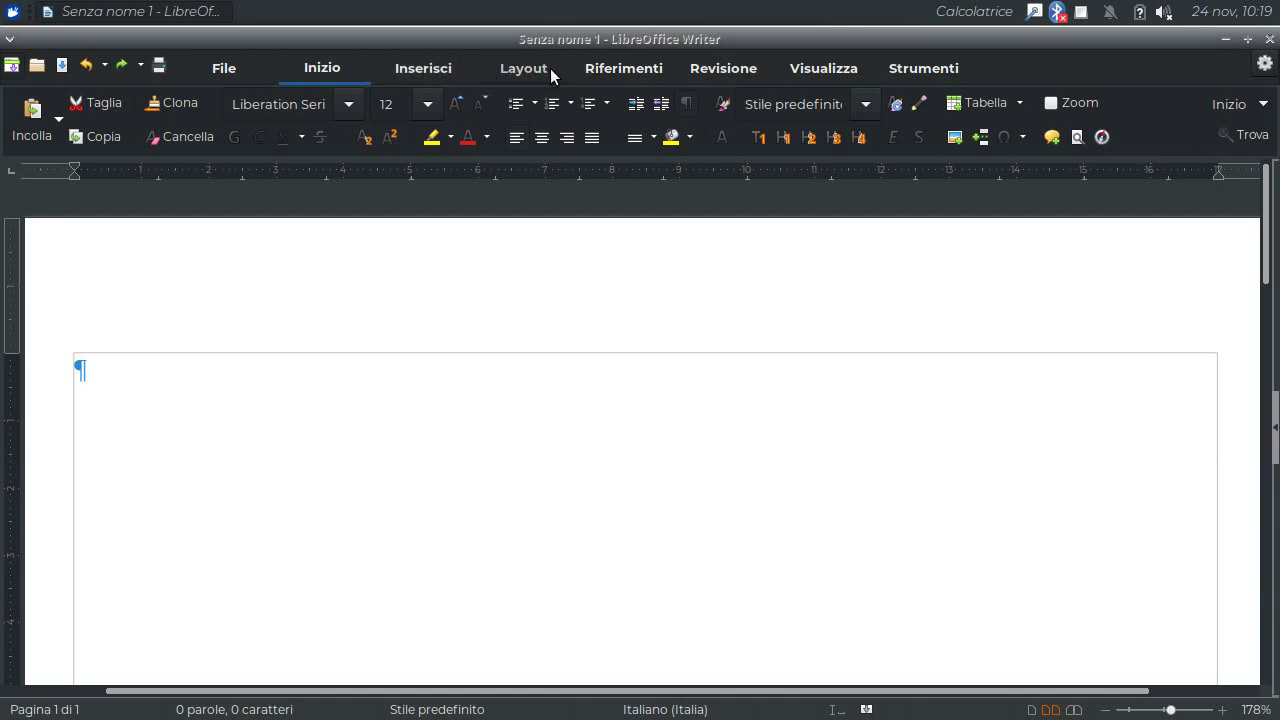
left_click(423, 69)
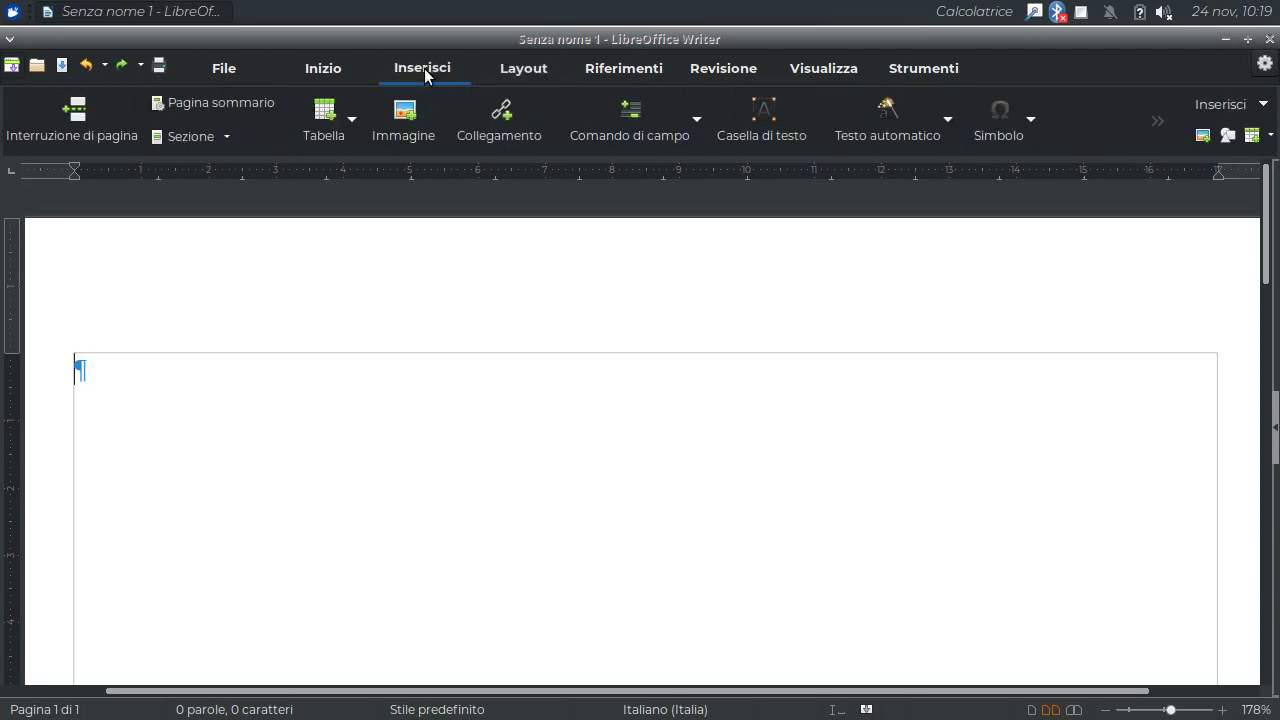
left_click(525, 68)
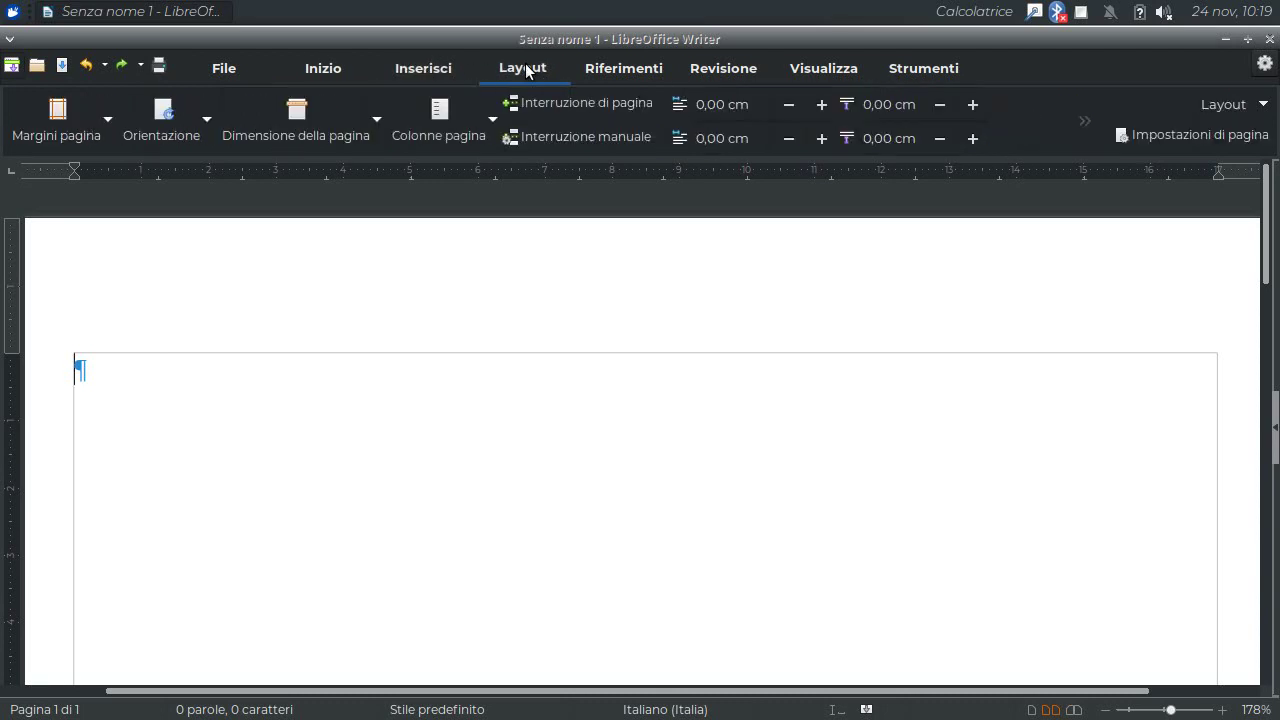
left_click(636, 68)
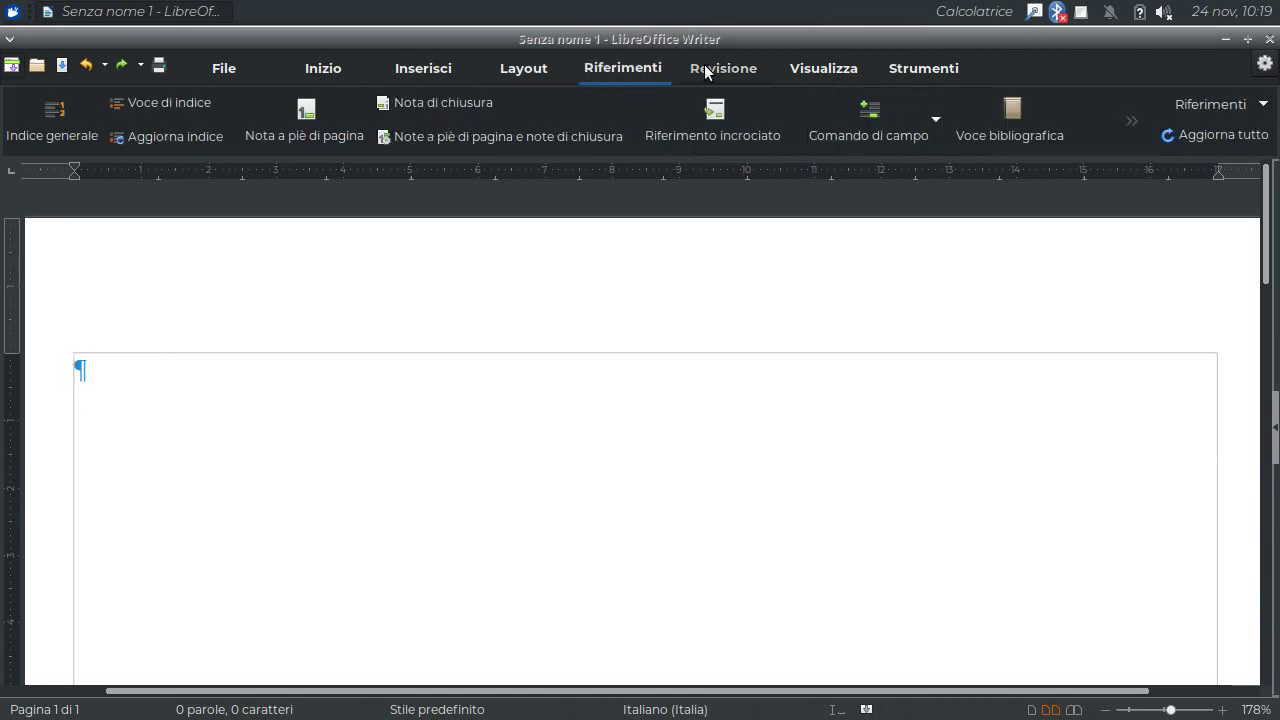
left_click(721, 66)
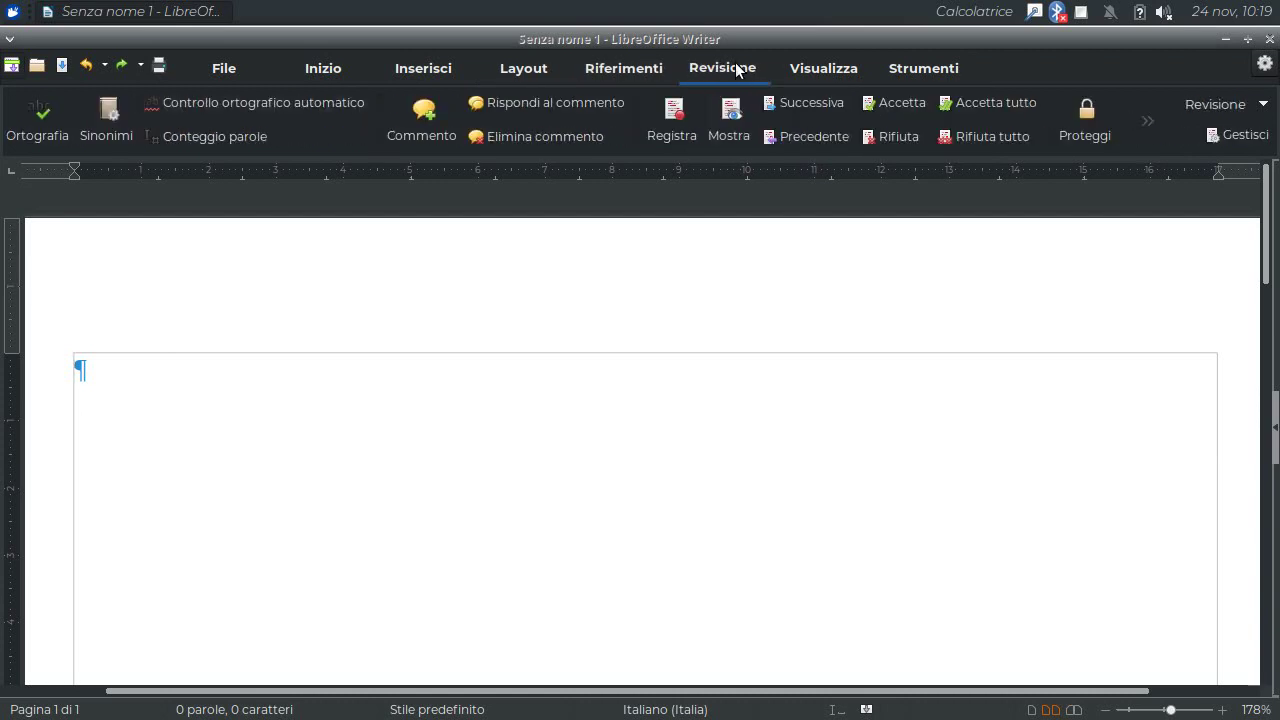
left_click(829, 70)
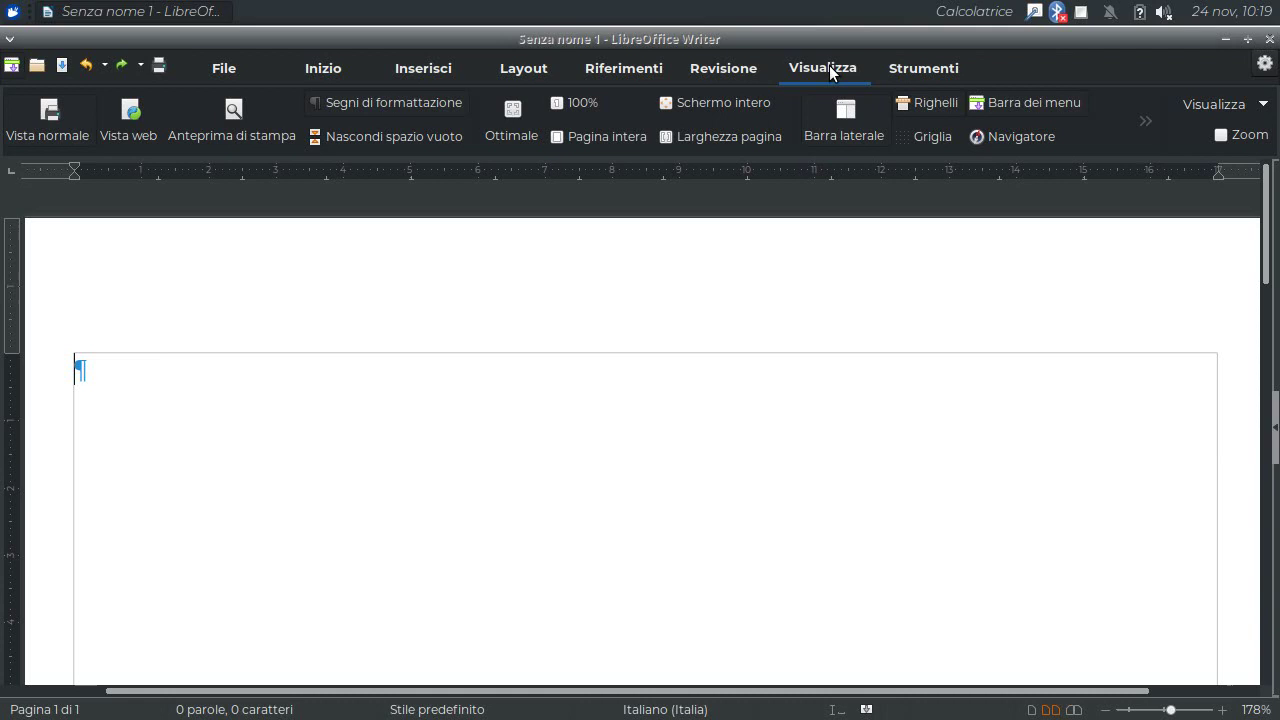
left_click(922, 70)
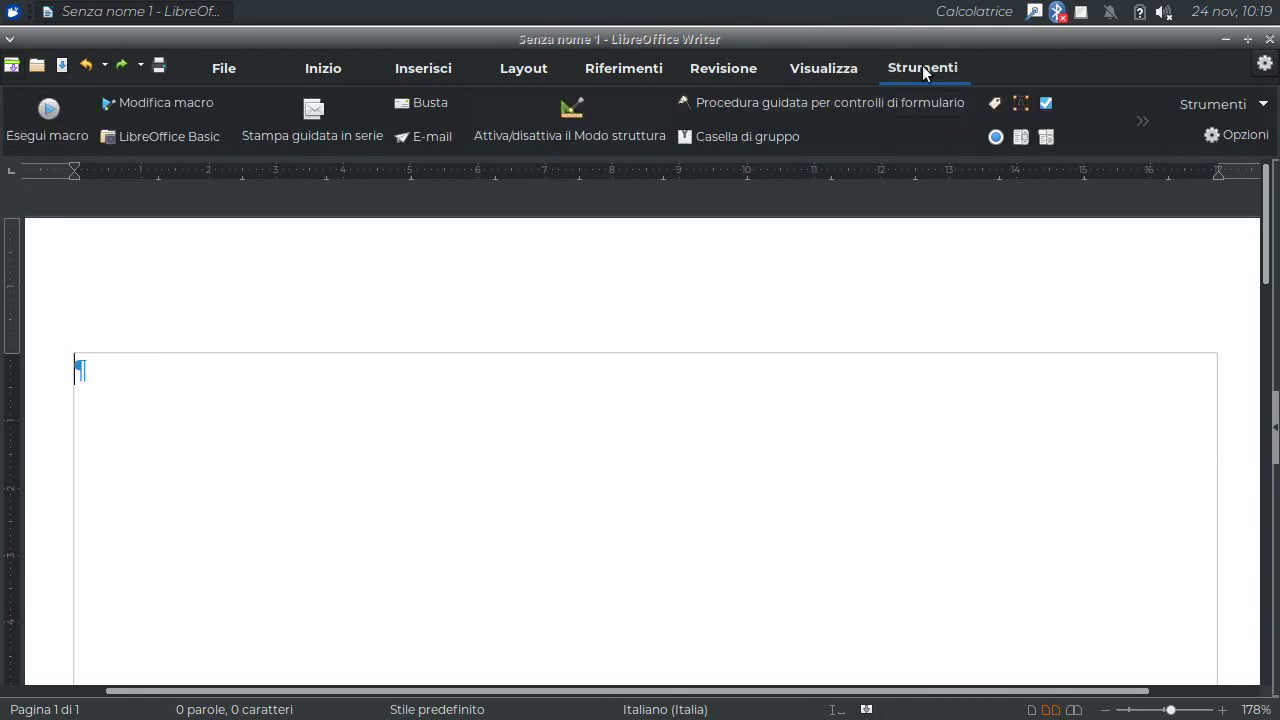
left_click(225, 68)
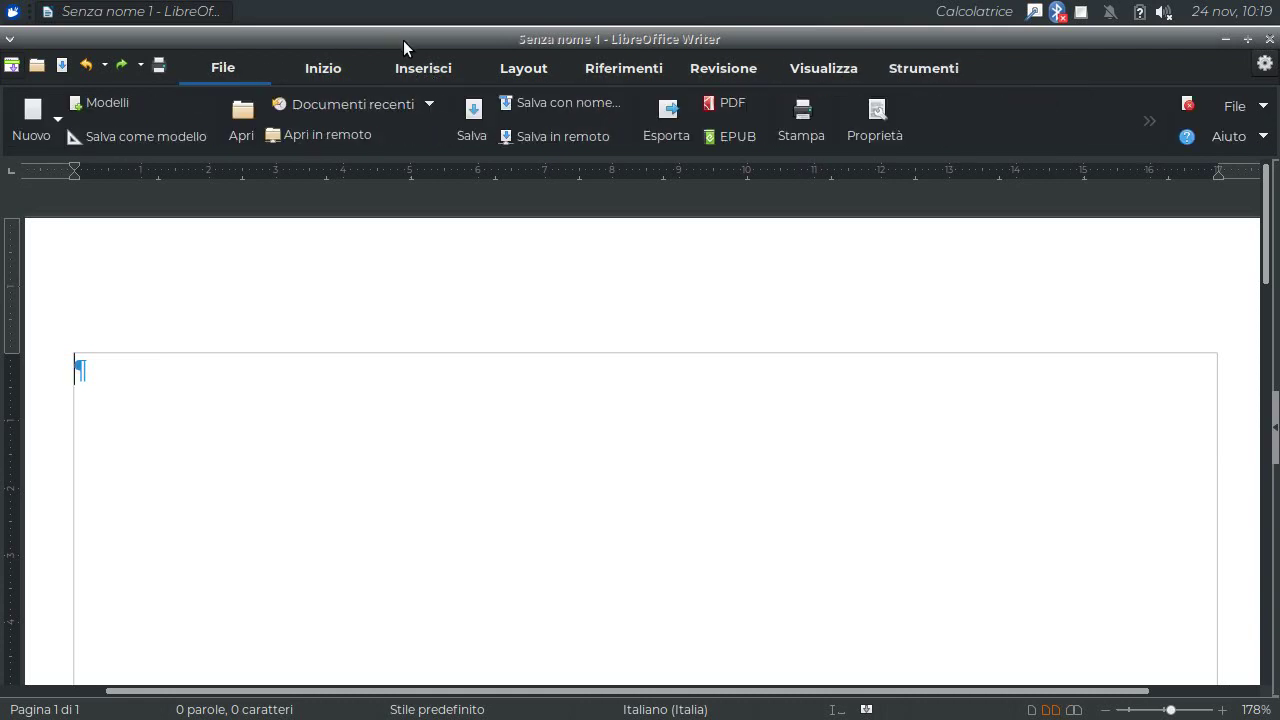